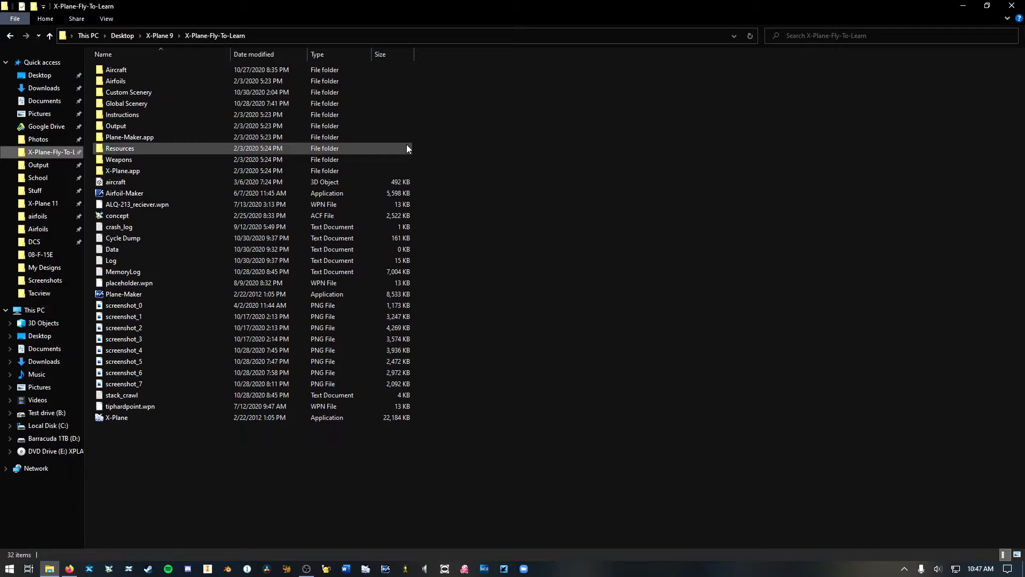
Create a new folder named 'MY designs' inside the Aircraft folder.
double_click(187, 69)
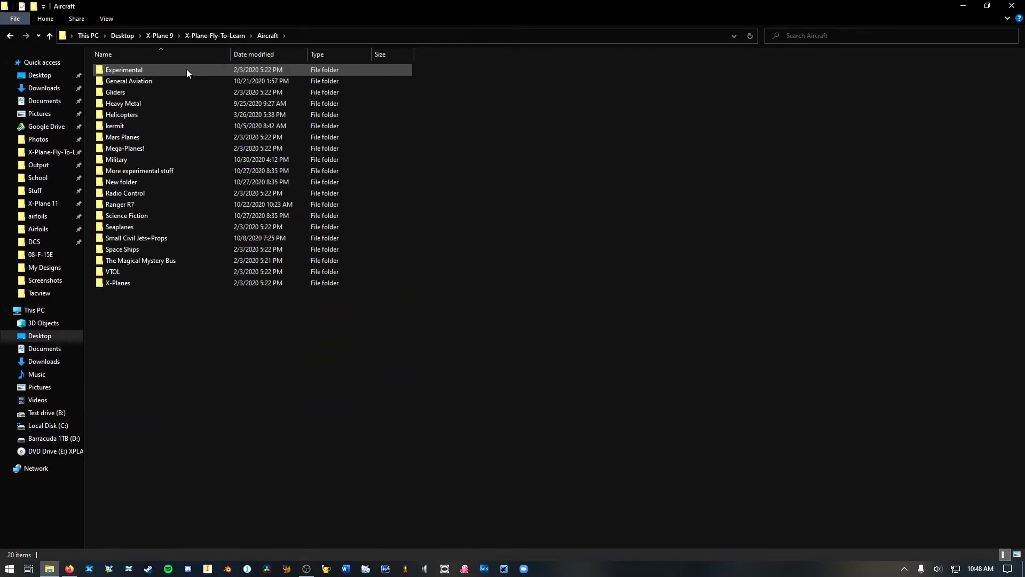
key(alt+Left)
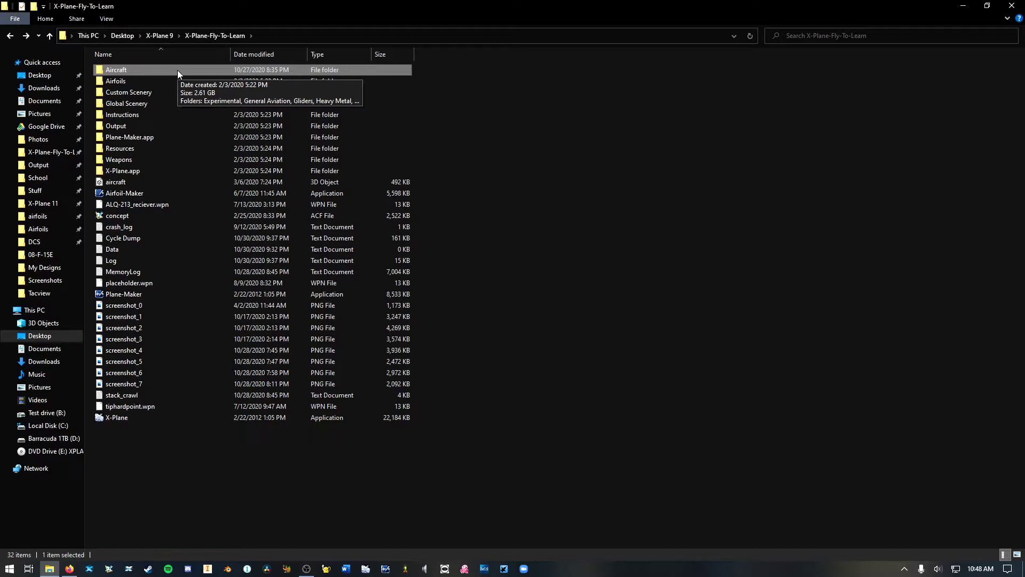
double_click(178, 69)
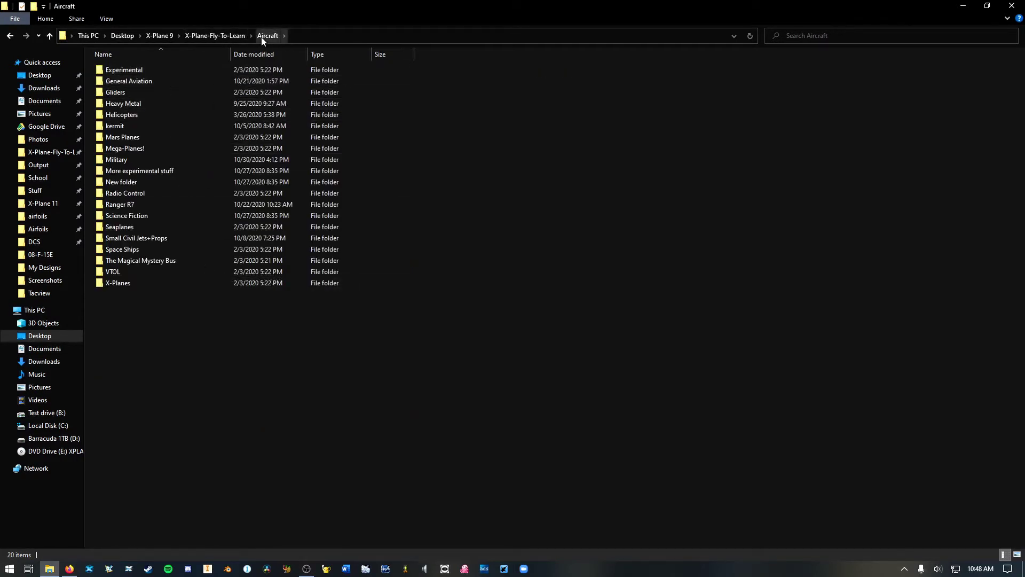
right_click(202, 338)
mouse_move(284, 500)
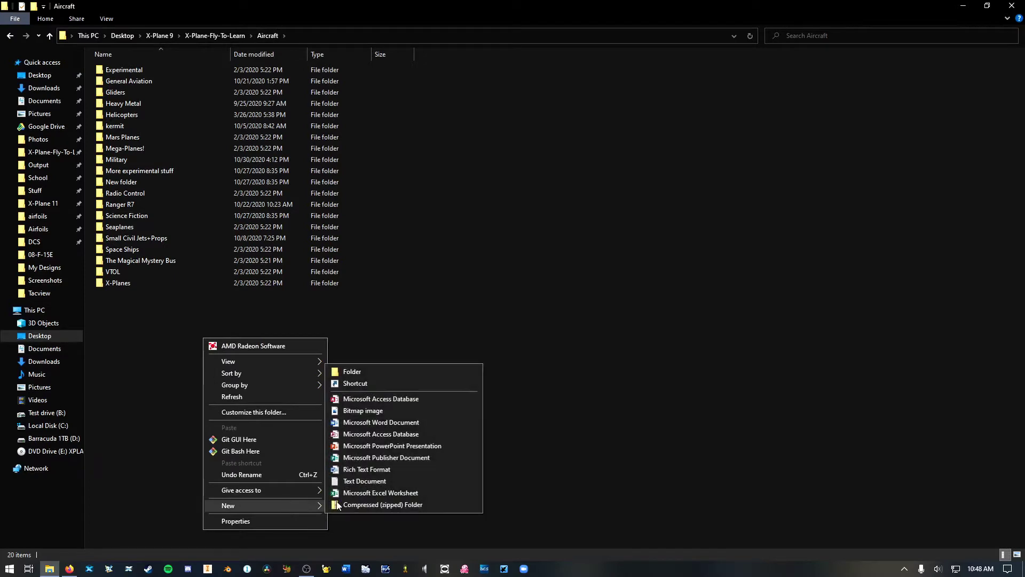
click(391, 374)
text(M)
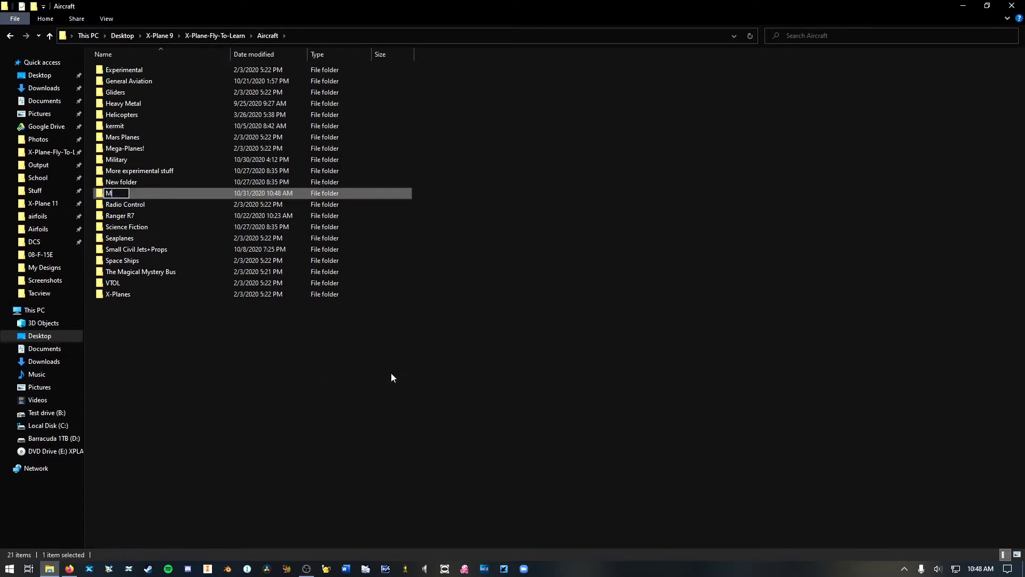
text(Y designs)
key(Return)
key(Return)
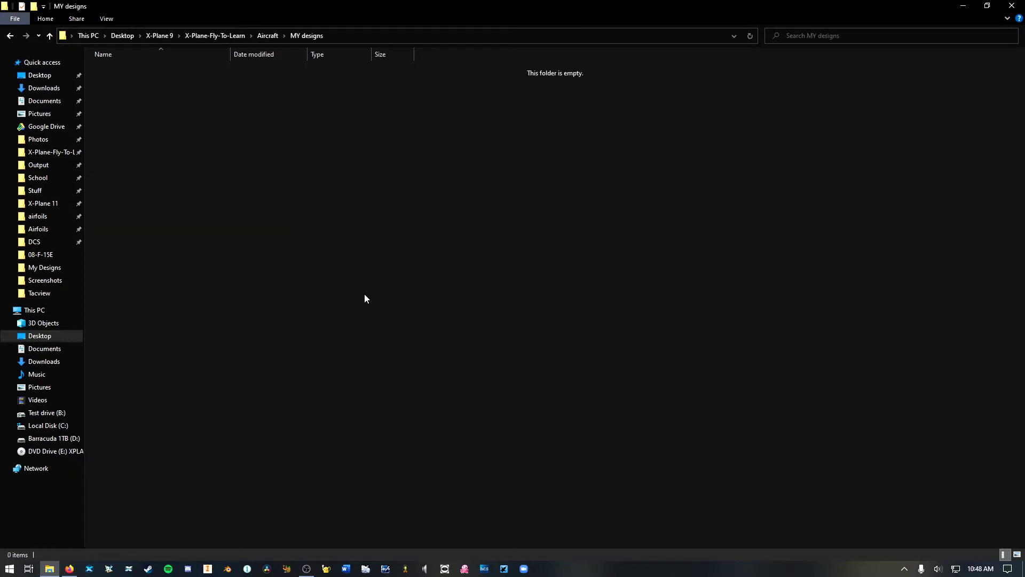
Create a 'My first aircraft' subfolder in MY designs, then return to X-Plane-Fly-To-Learn.
right_click(234, 140)
mouse_move(301, 304)
click(379, 305)
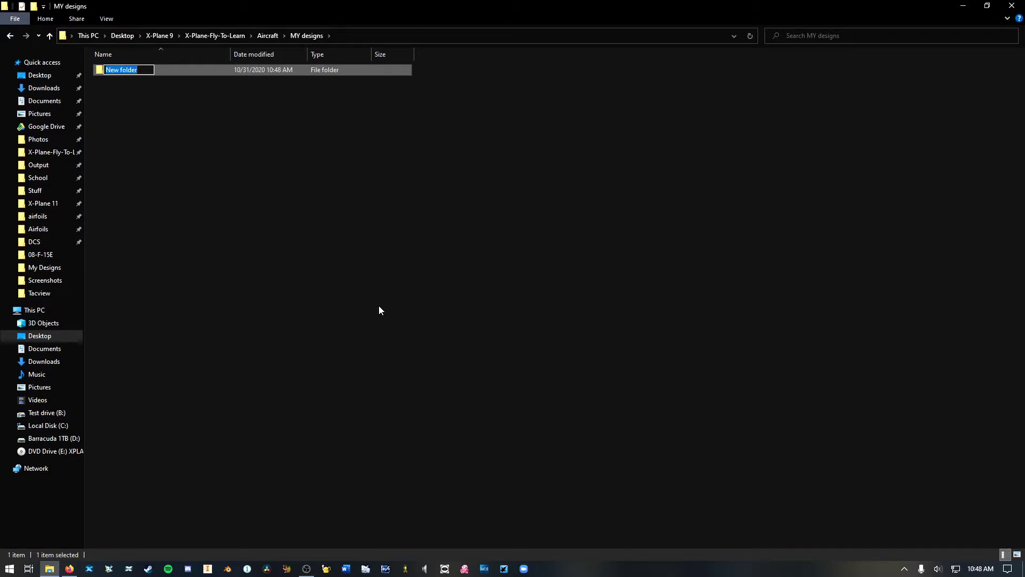
text(My first aircraft)
key(Return)
click(238, 155)
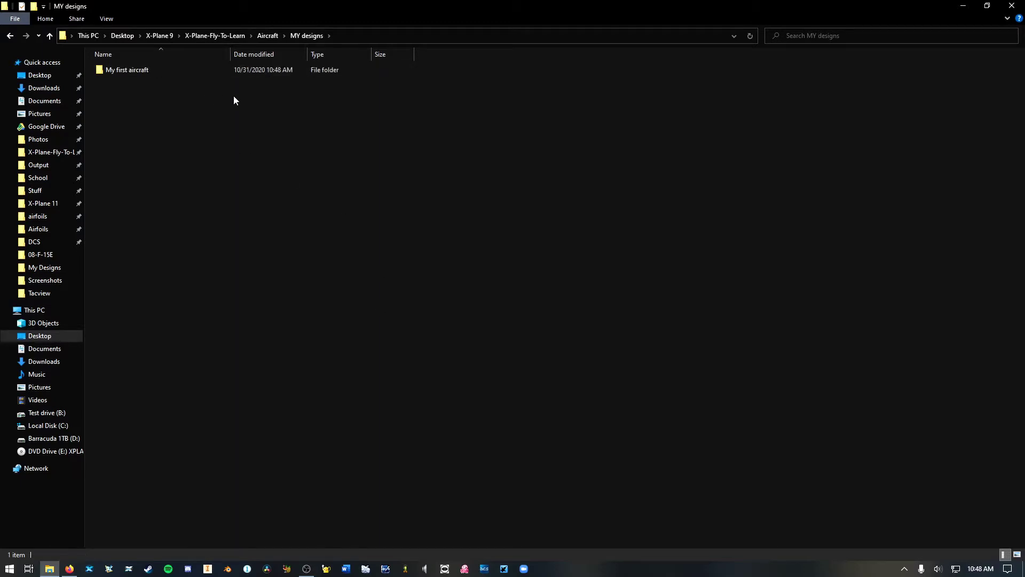
click(215, 36)
click(497, 176)
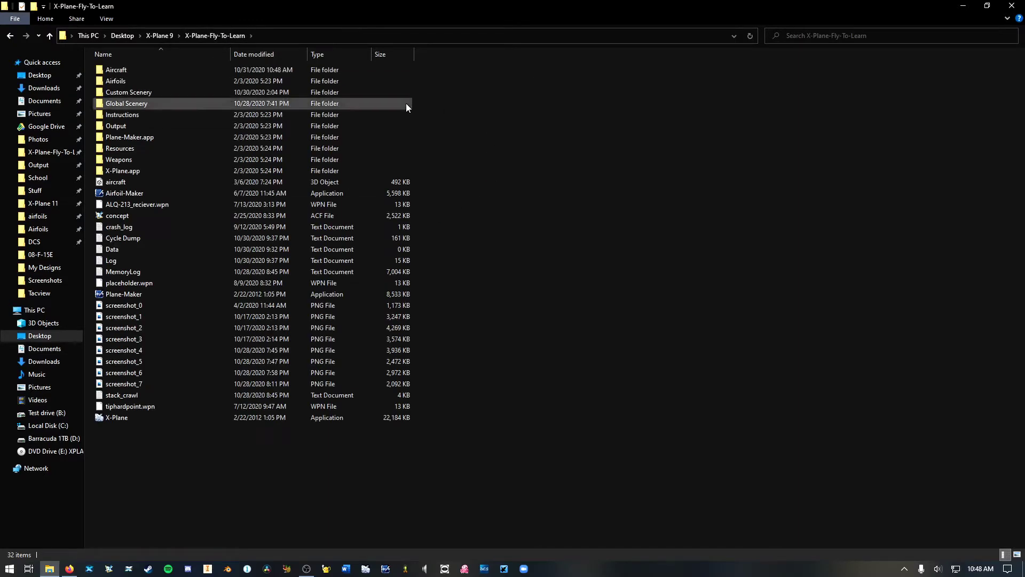
Launch Plane-Maker.exe from the X-Plane-Fly-To-Learn folder.
click(165, 297)
click(159, 418)
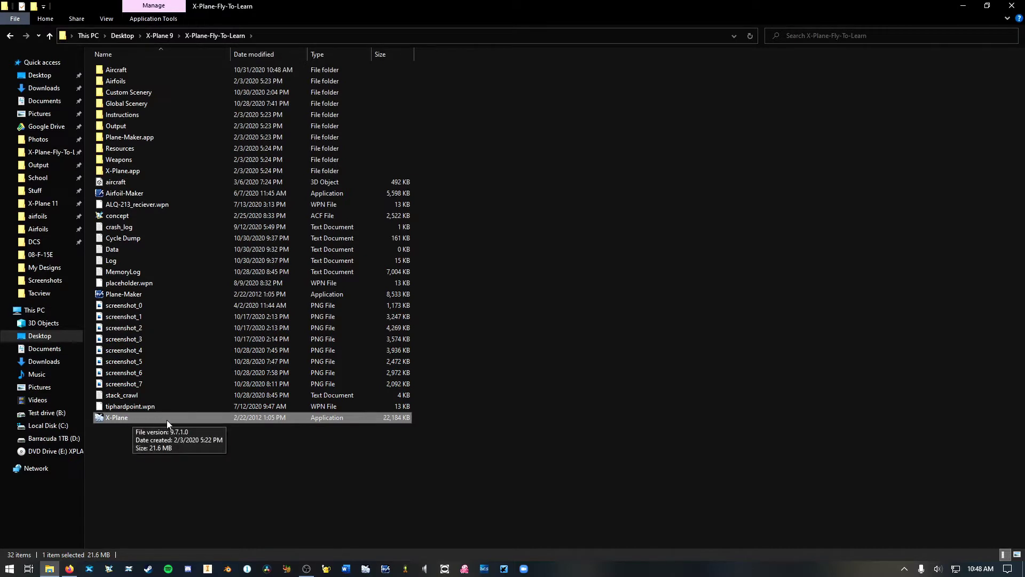
click(142, 296)
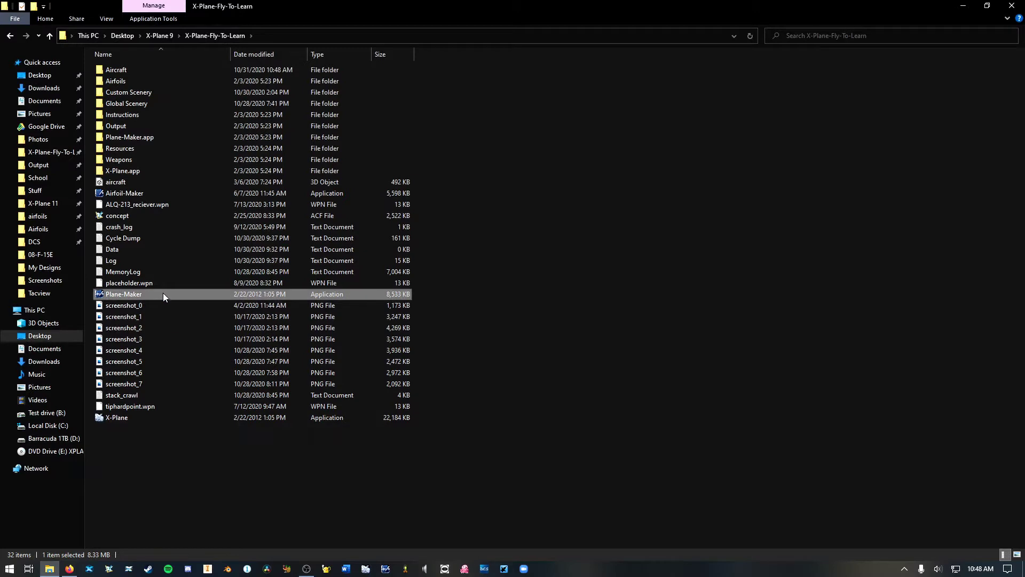
double_click(164, 295)
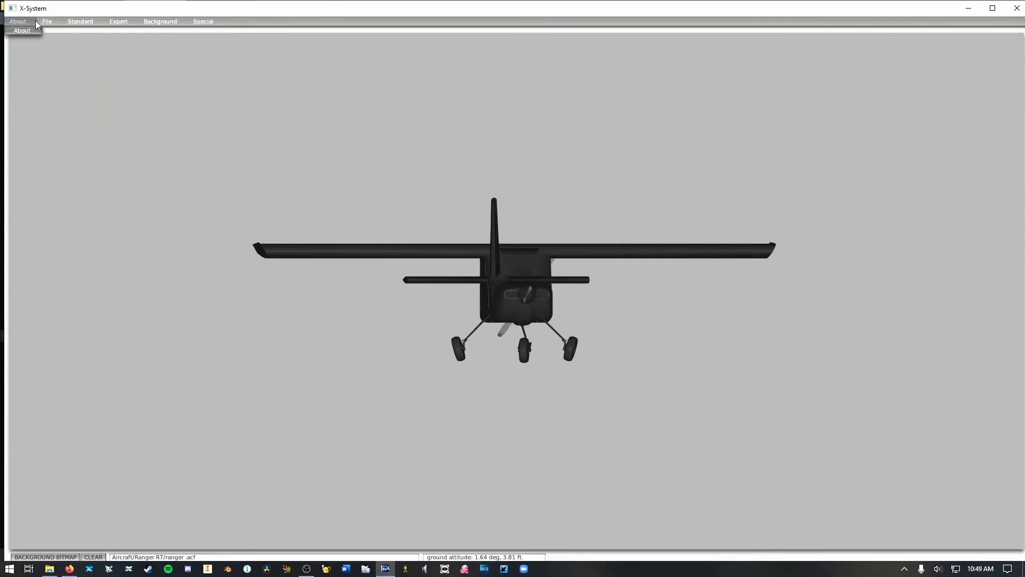
Start a new blank Untitled.acf aircraft and maximize the Plane-Maker window.
click(51, 21)
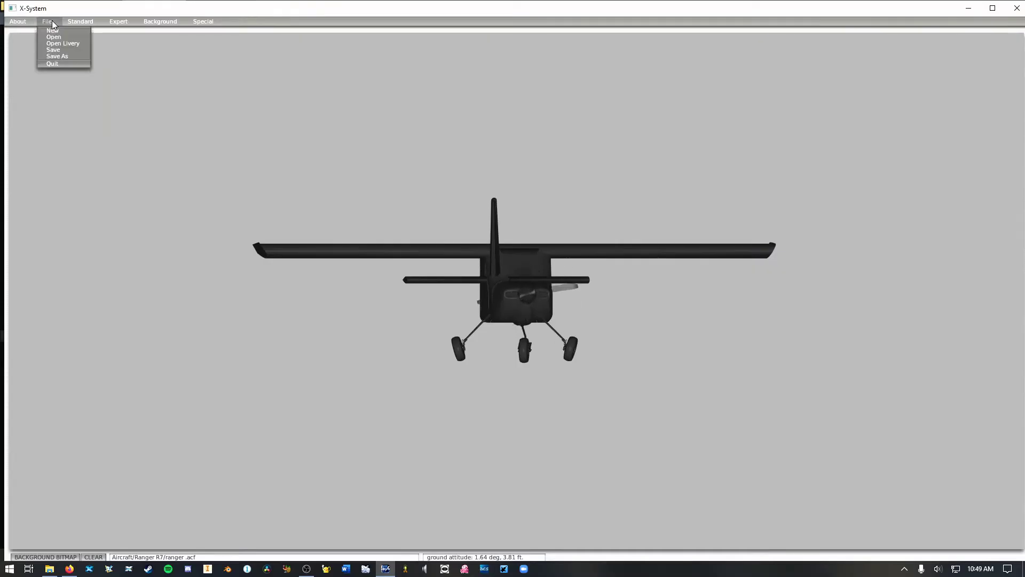
click(56, 31)
click(993, 8)
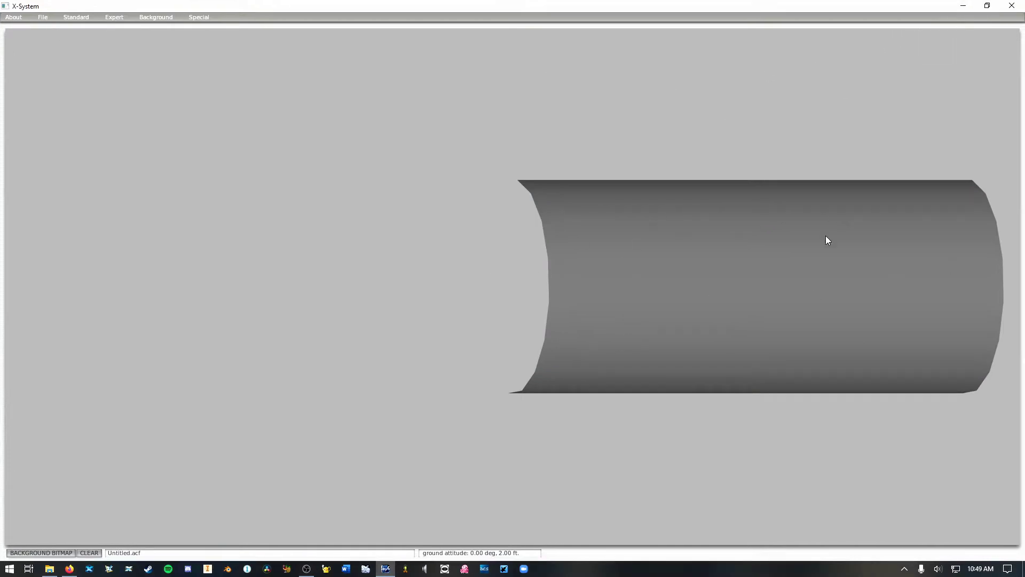
Rotate the fuselage with the Left arrow key to inspect it, then bring up the File menu.
key(Left)
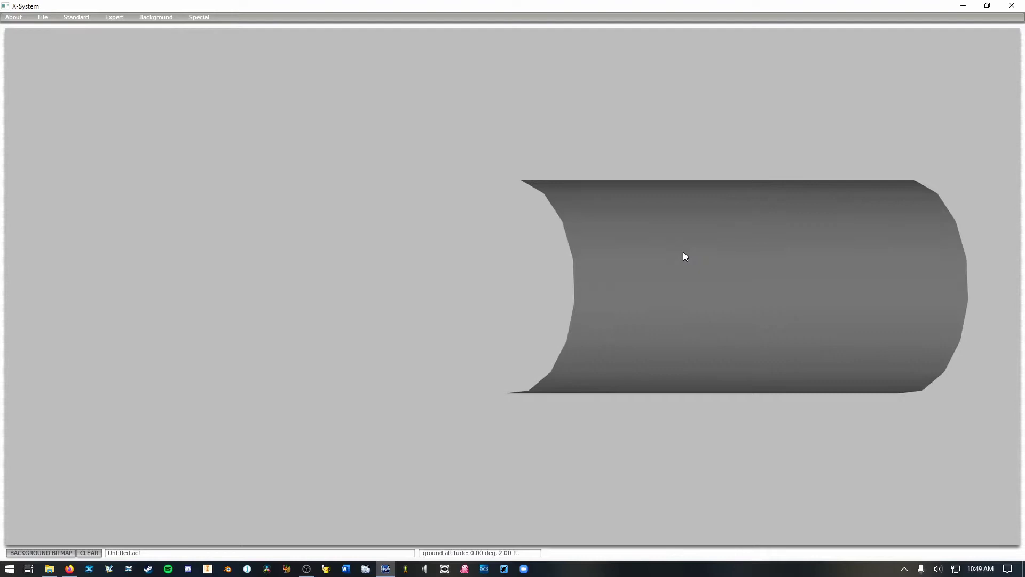
key(Left)
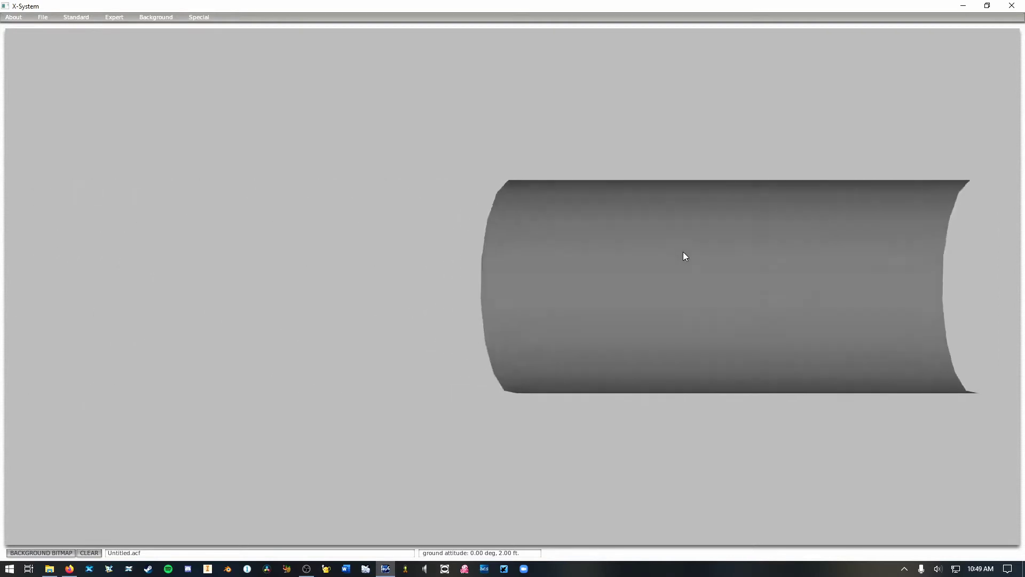
key(Left)
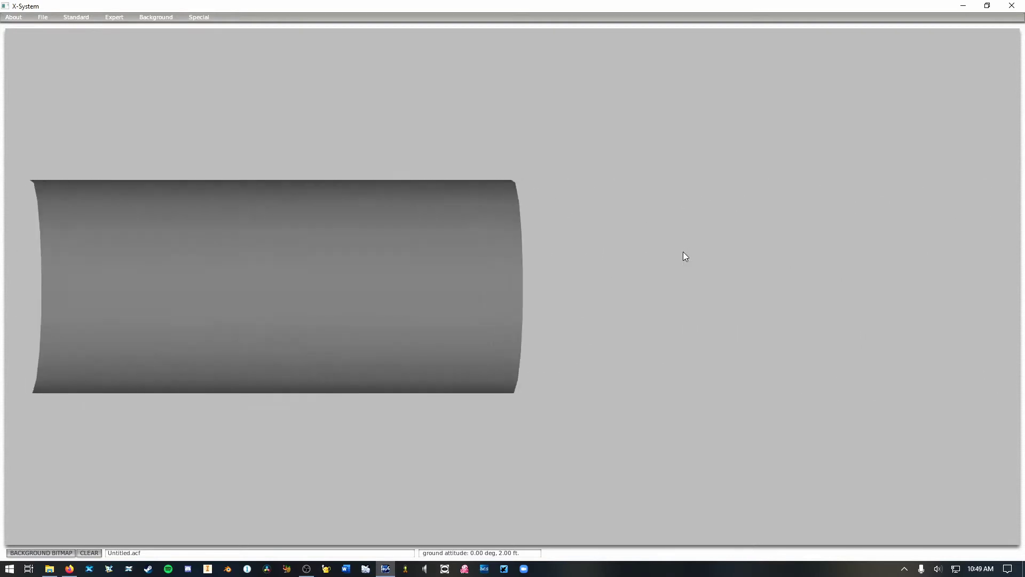
key(Left)
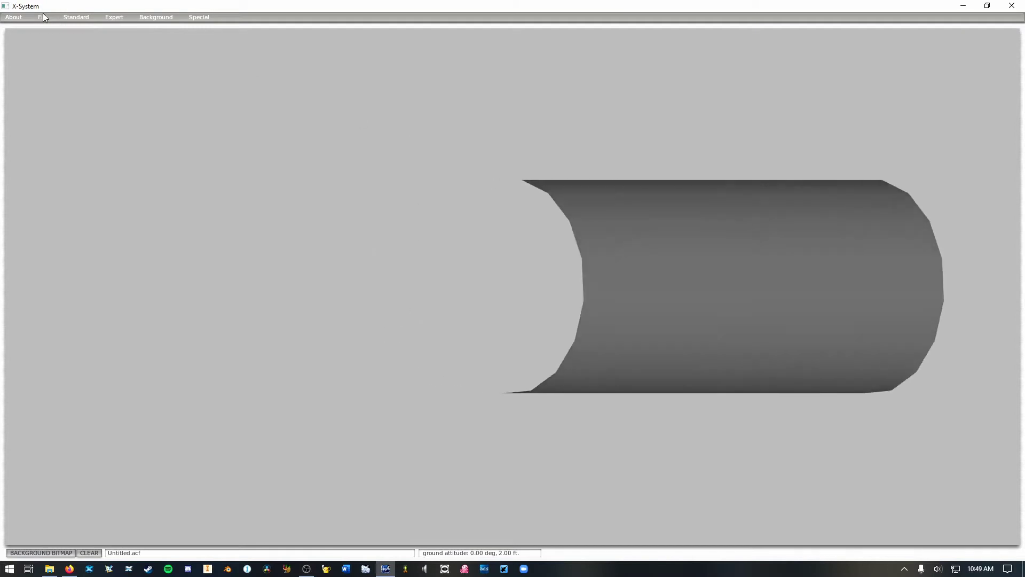
click(43, 18)
click(43, 18)
click(43, 17)
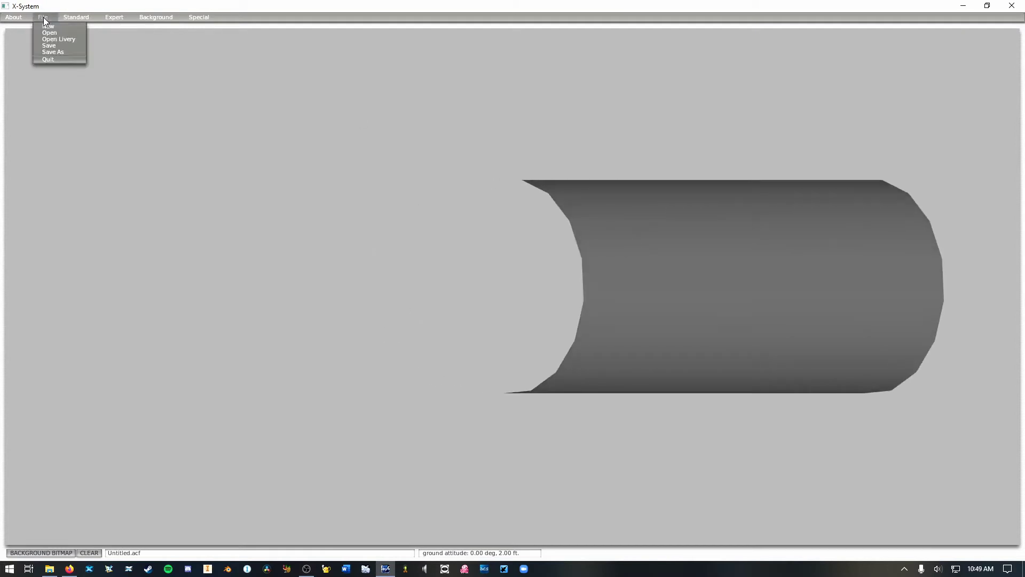
Save the aircraft as 'my plane.acf' in Aircraft/MY designs/My first aircraft, accepting the zero-Vne warning.
click(50, 51)
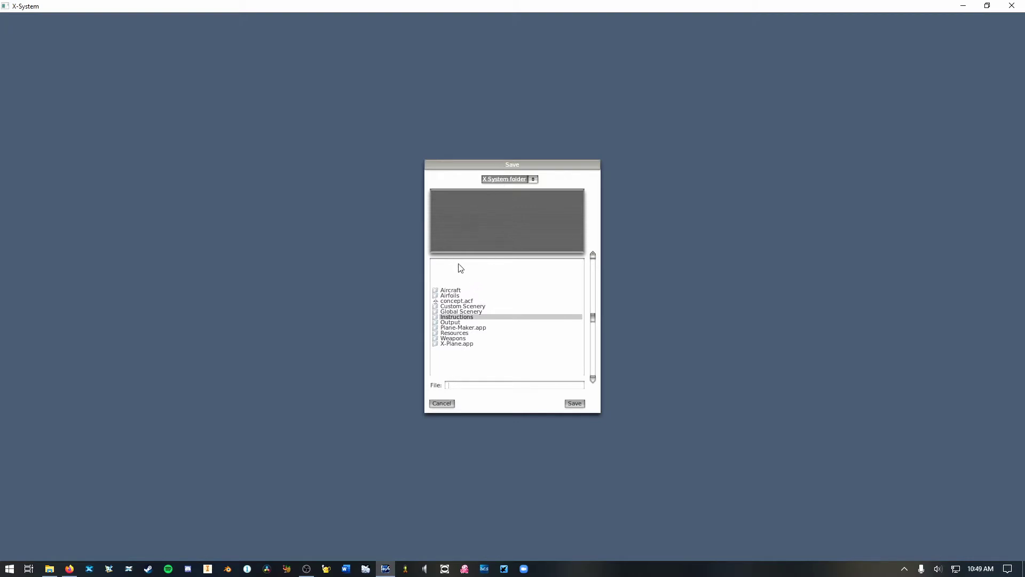
click(464, 289)
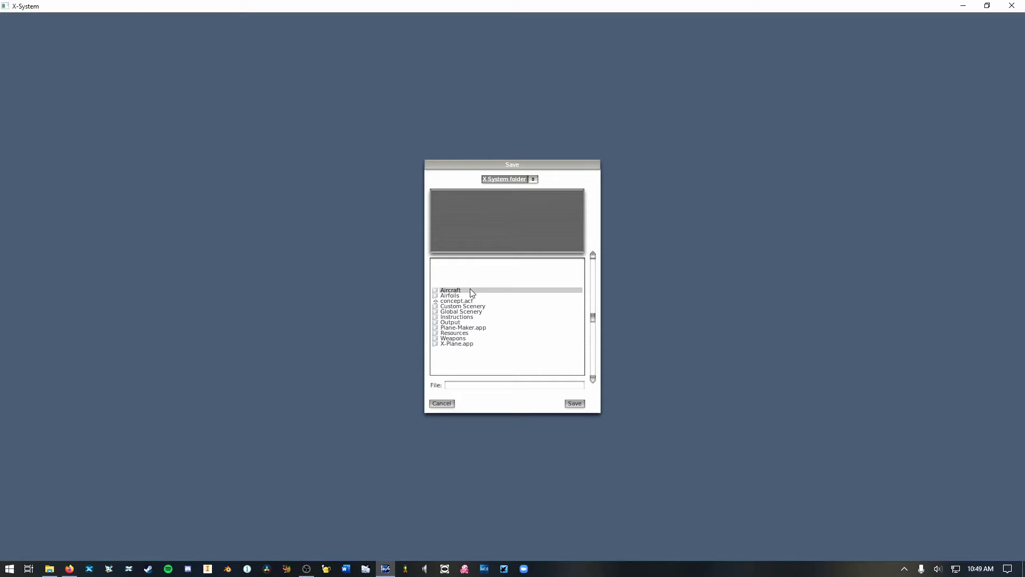
double_click(459, 291)
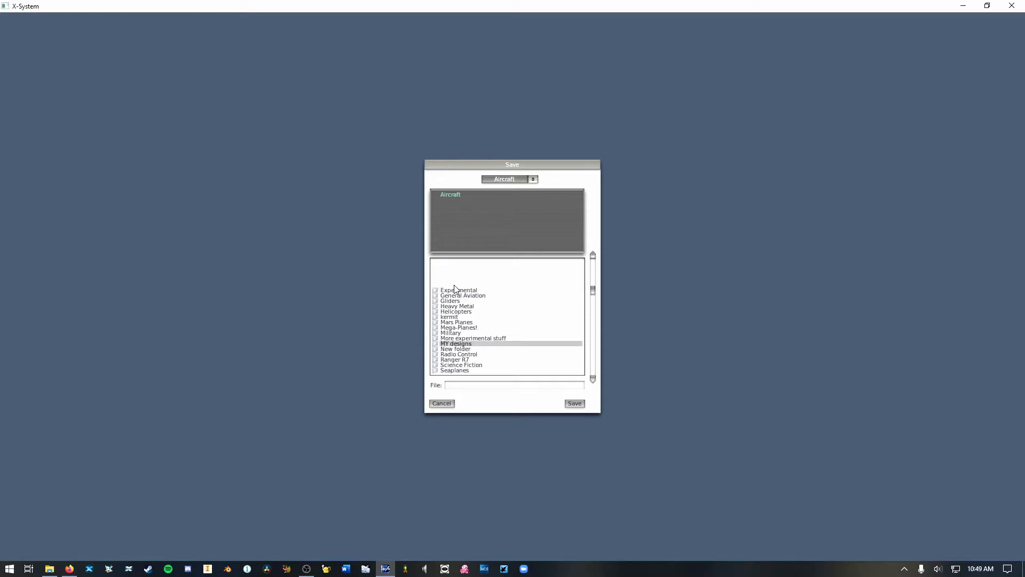
scroll(454, 299, down, 3)
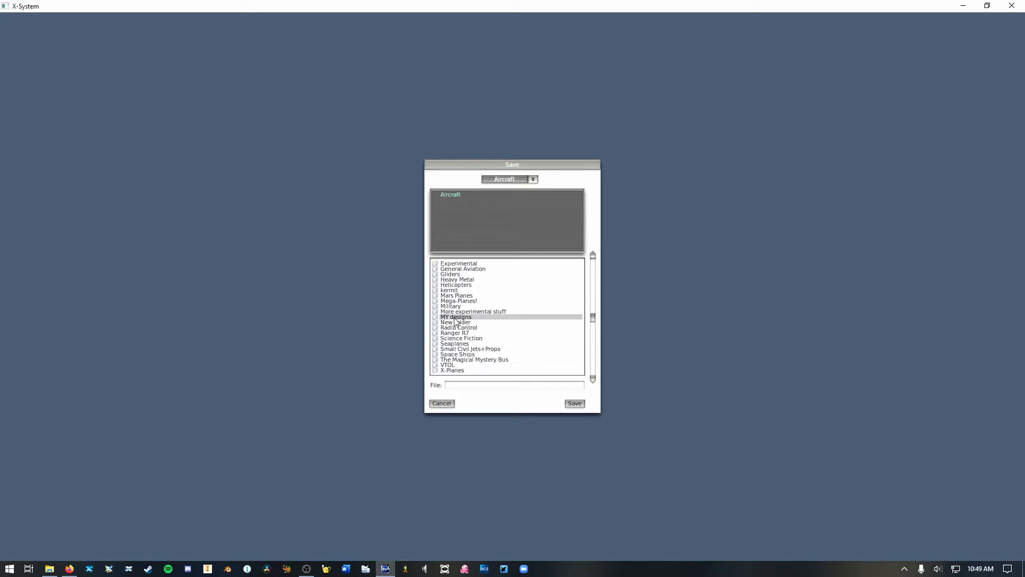
double_click(455, 317)
double_click(455, 318)
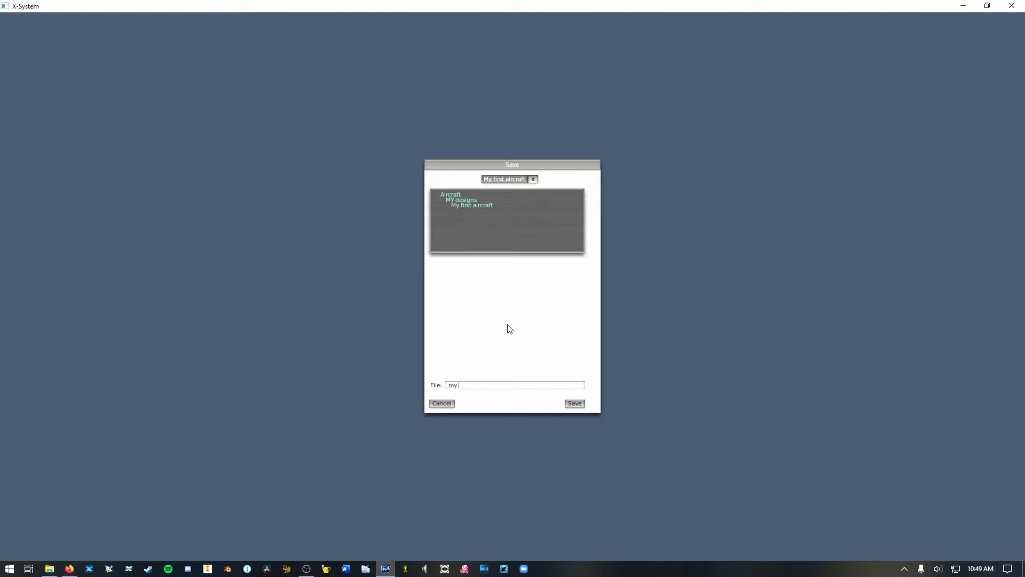
text(e)
click(574, 404)
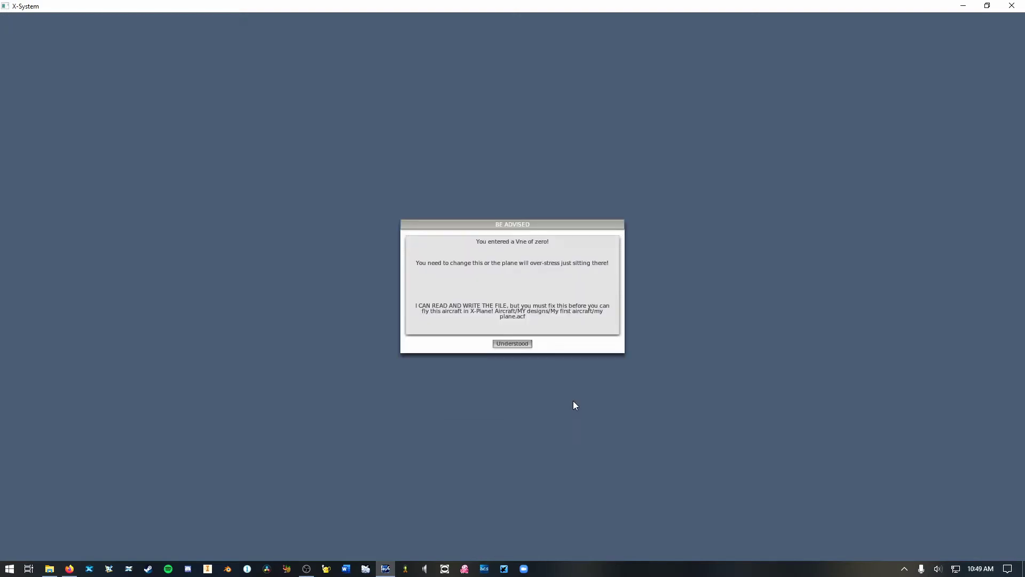
click(513, 342)
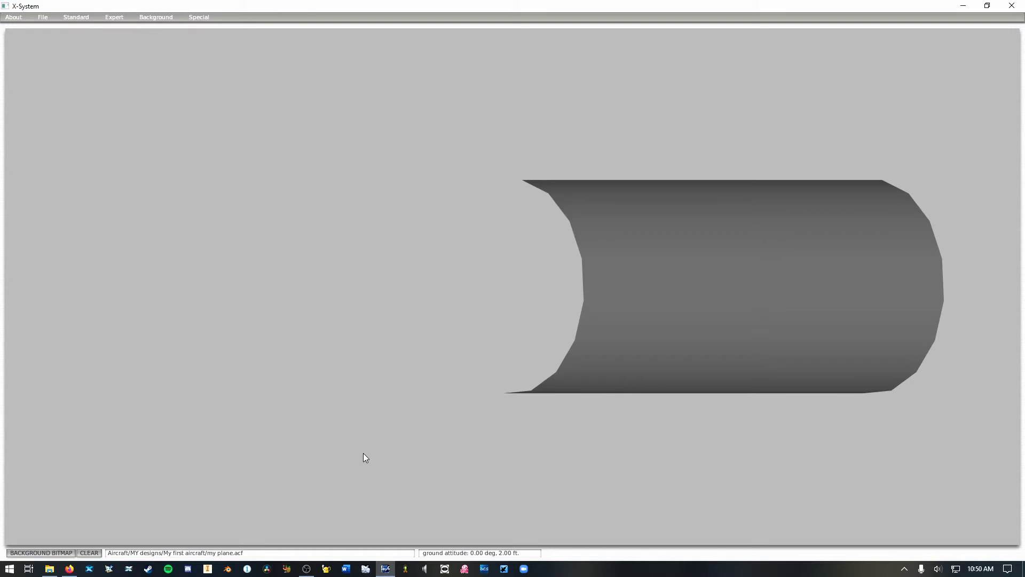
Bring up the Open dialog and navigate up to the Aircraft folder.
click(45, 18)
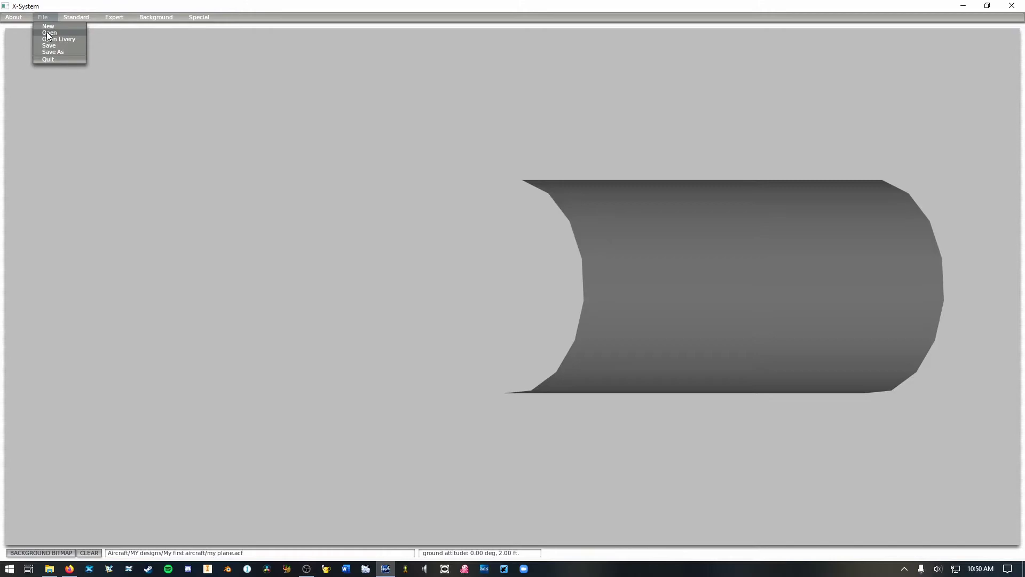
click(48, 33)
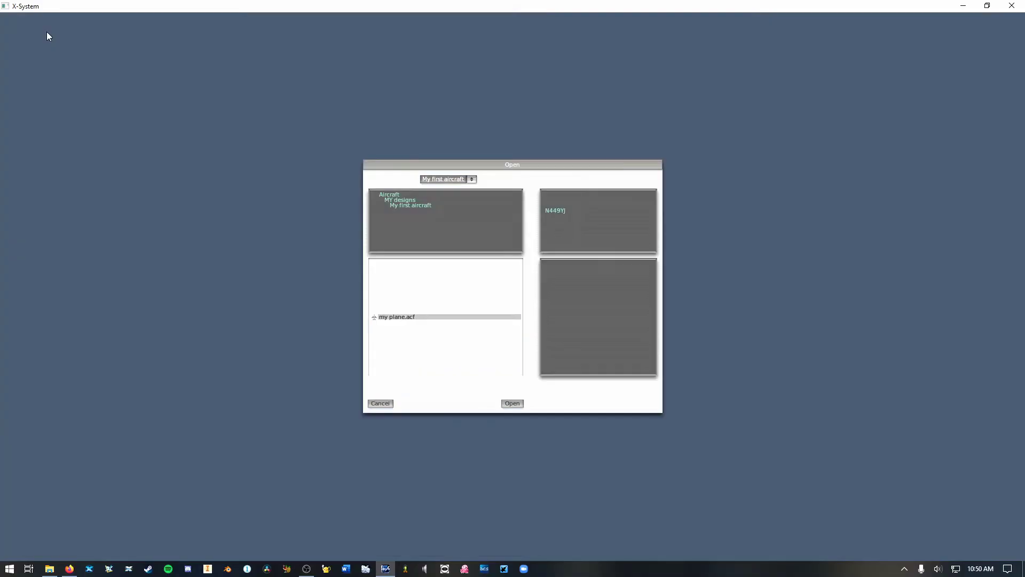
click(432, 179)
click(462, 179)
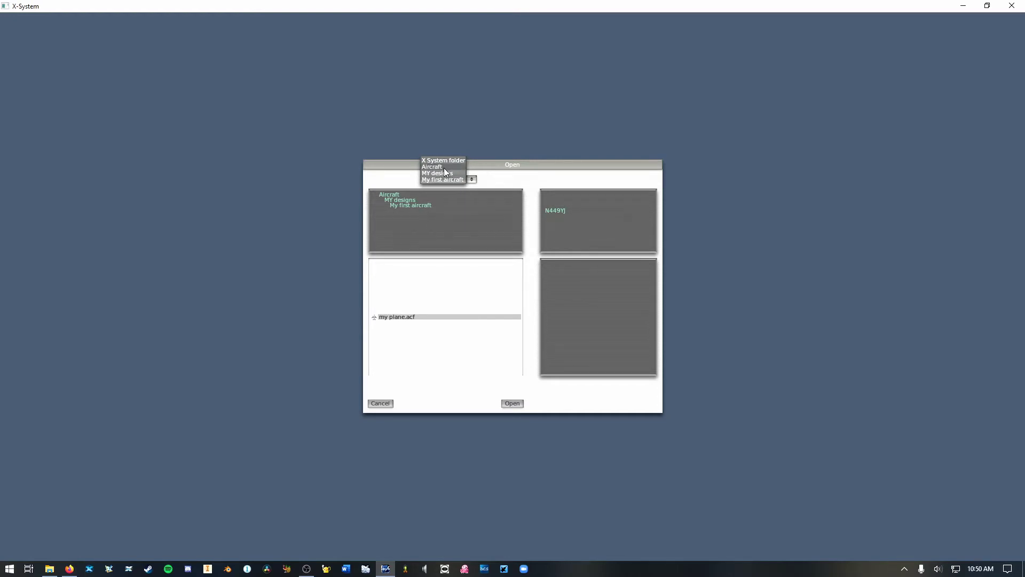
click(445, 168)
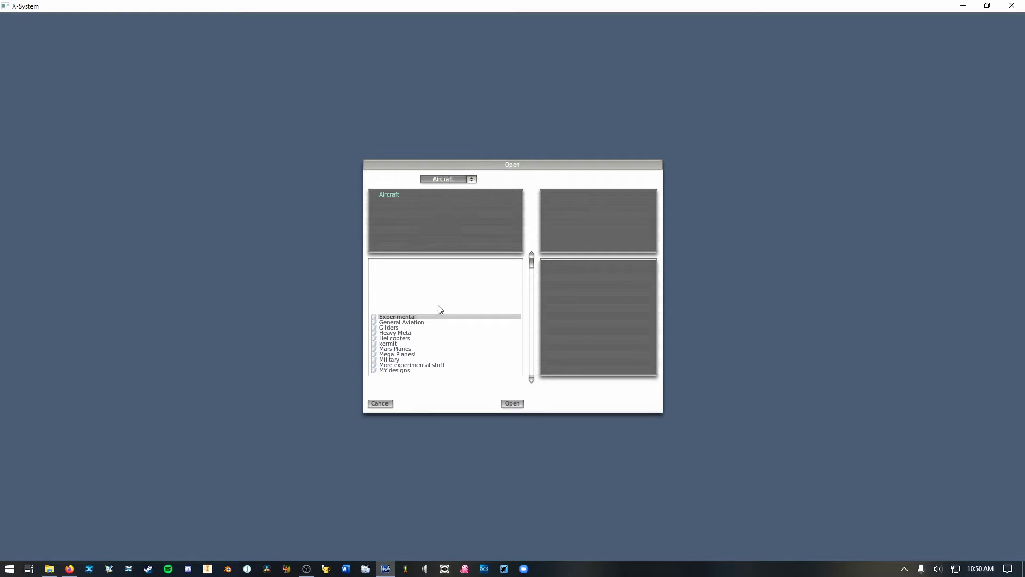
Open Speed-Bird.acf from Heavy Metal/B777-200 British Airways.
scroll(426, 299, down, 2)
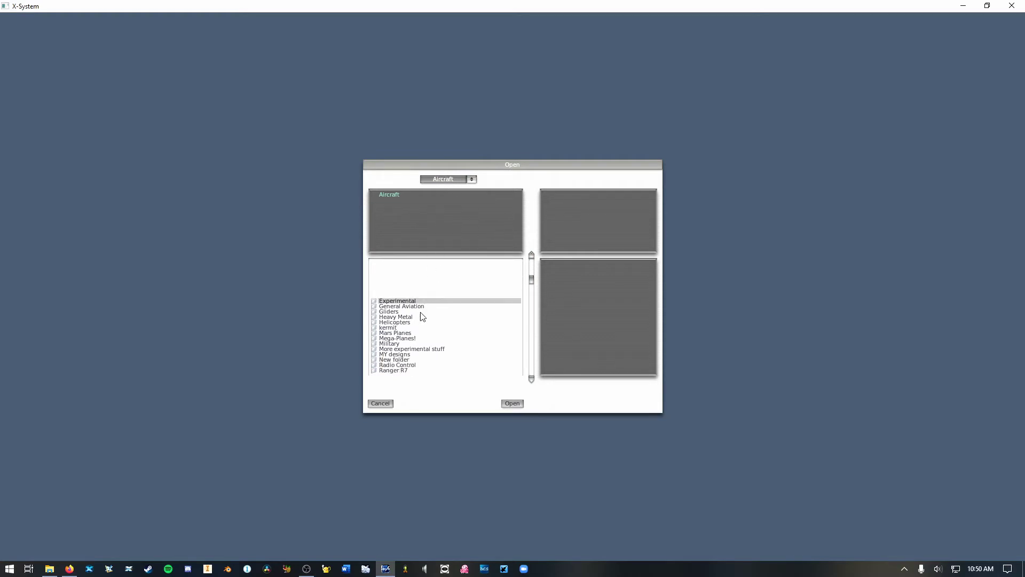
scroll(420, 330, down, 2)
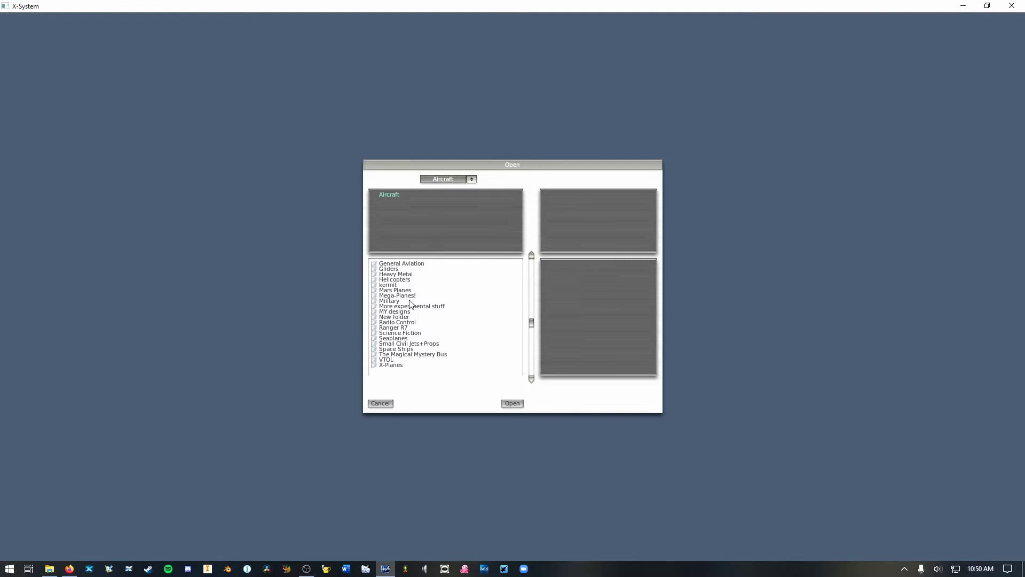
double_click(407, 275)
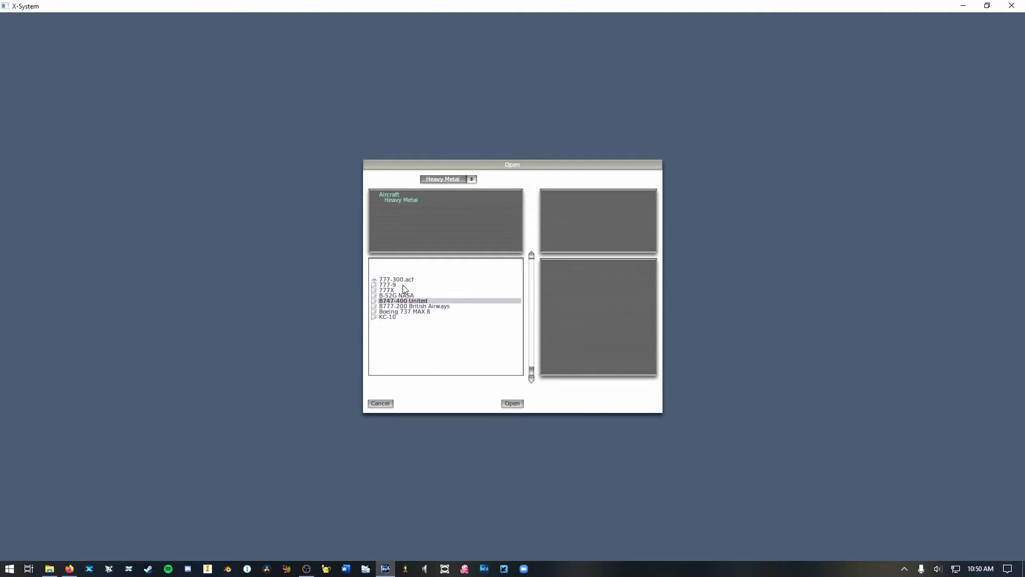
double_click(398, 307)
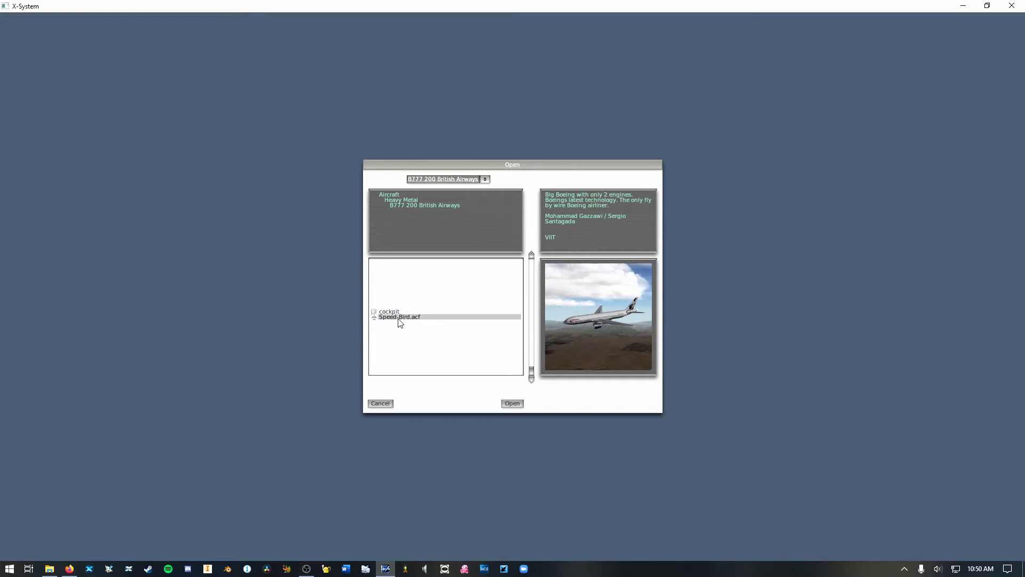
double_click(399, 318)
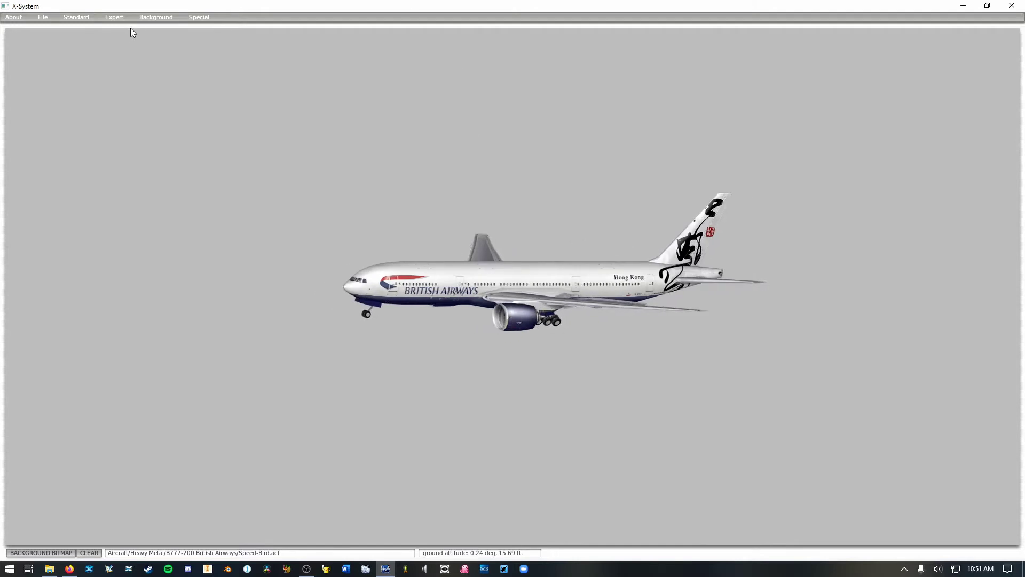
View the B777 from the top, bottom and side background views.
click(153, 17)
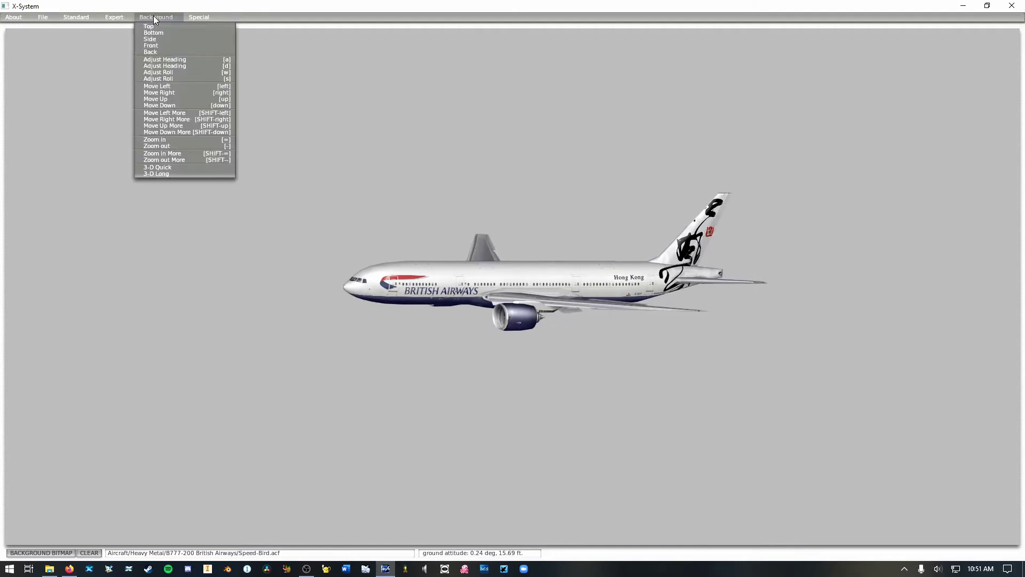
click(153, 17)
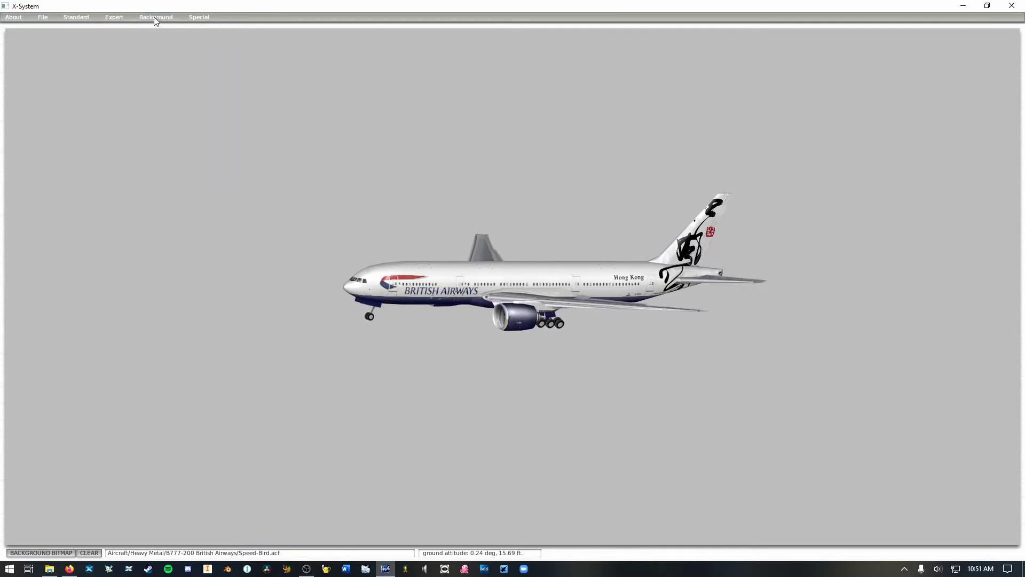
click(154, 17)
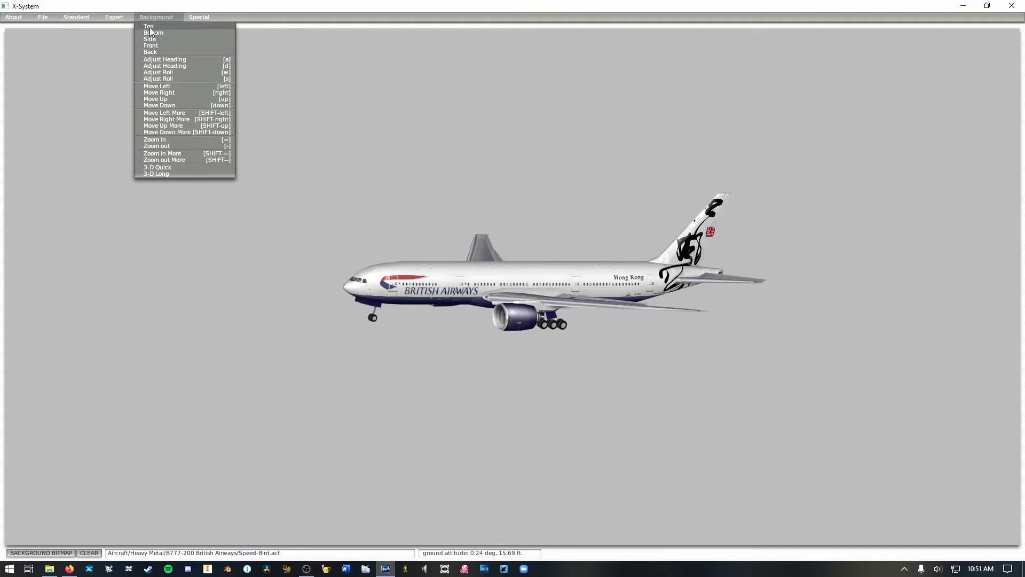
click(150, 28)
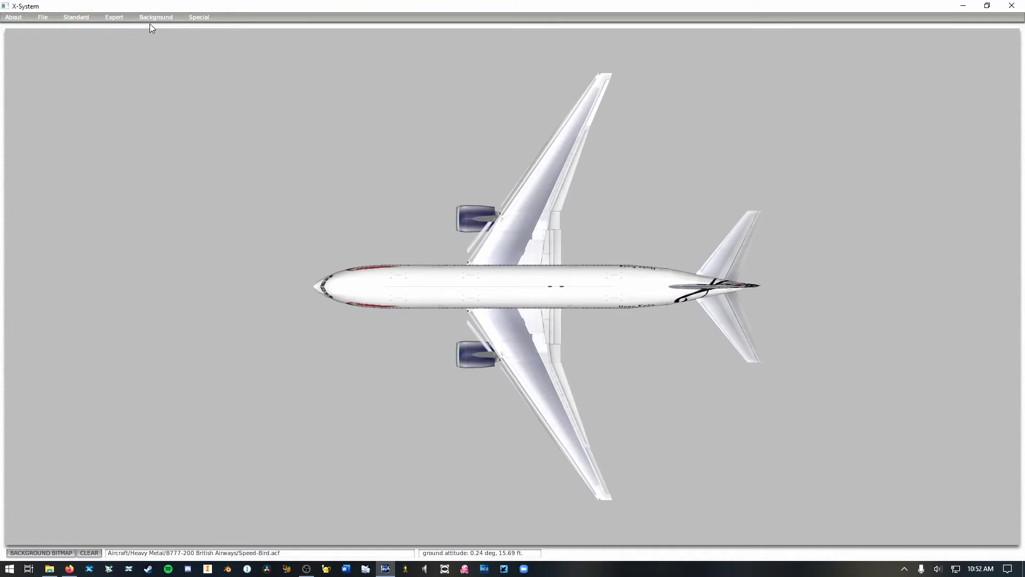
click(149, 20)
click(153, 33)
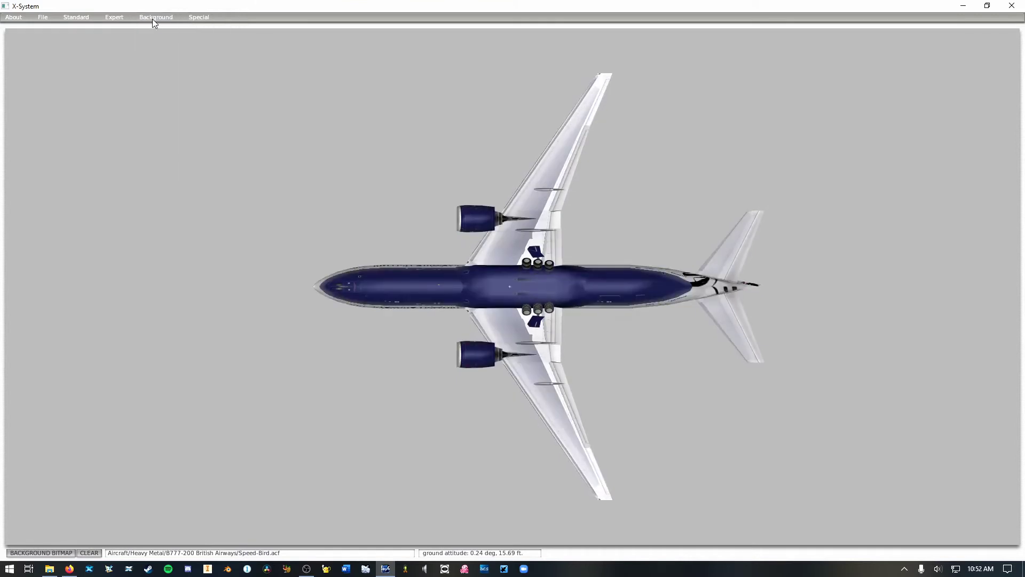
click(153, 18)
click(155, 40)
Cycle through the front, back and top views, finishing on the front view.
click(155, 20)
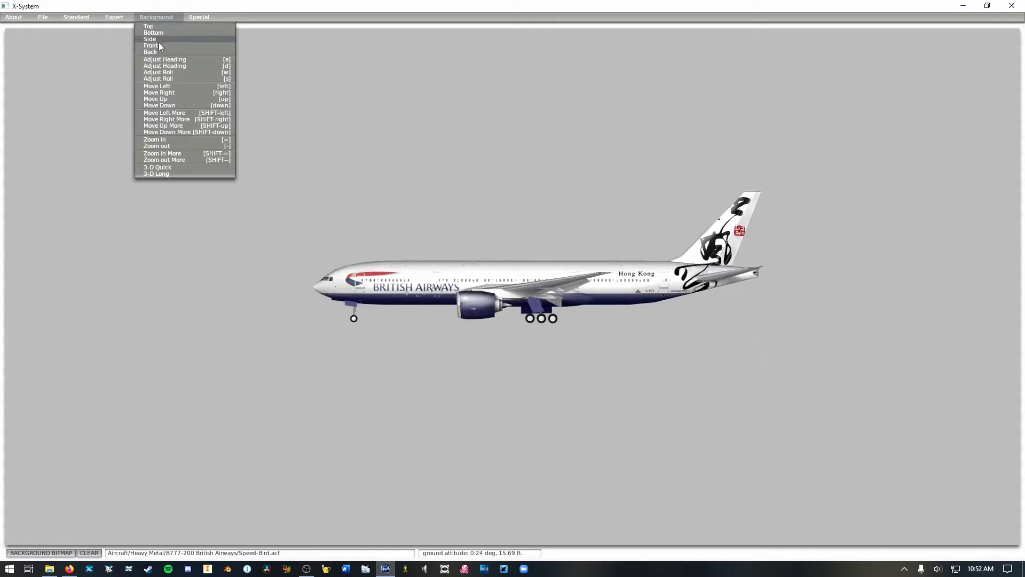
click(158, 45)
click(159, 20)
click(160, 50)
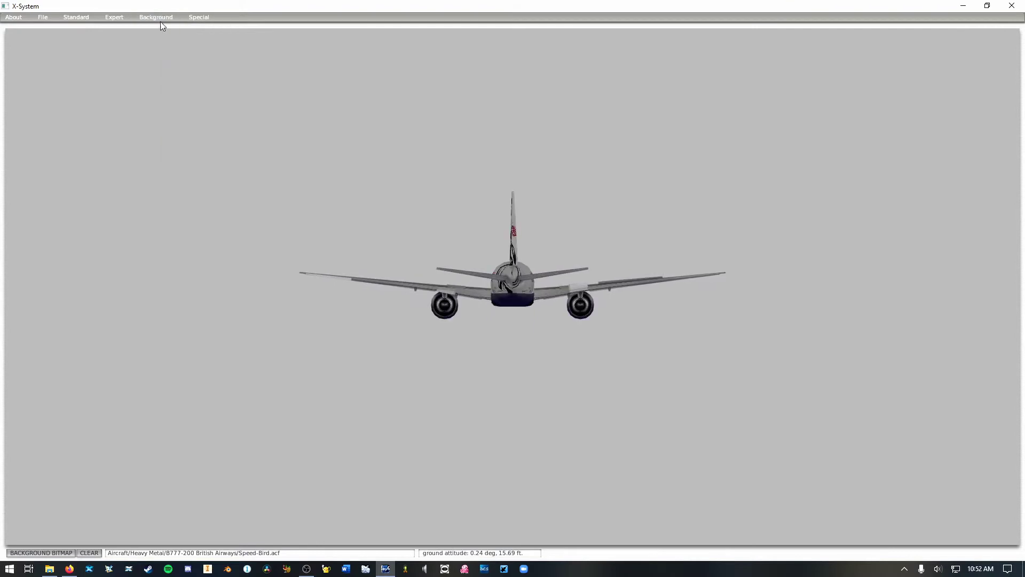
click(159, 20)
click(159, 25)
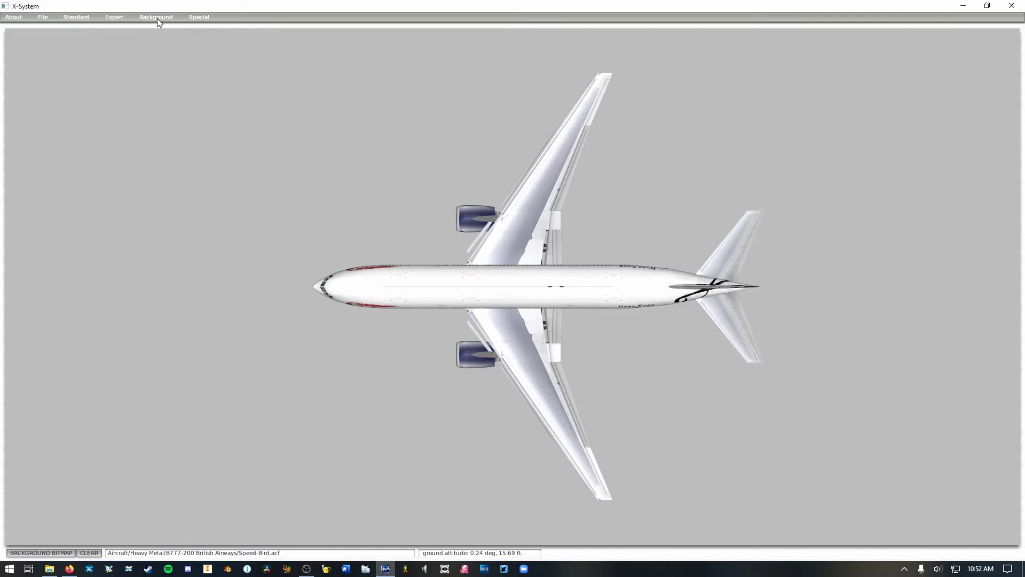
click(155, 17)
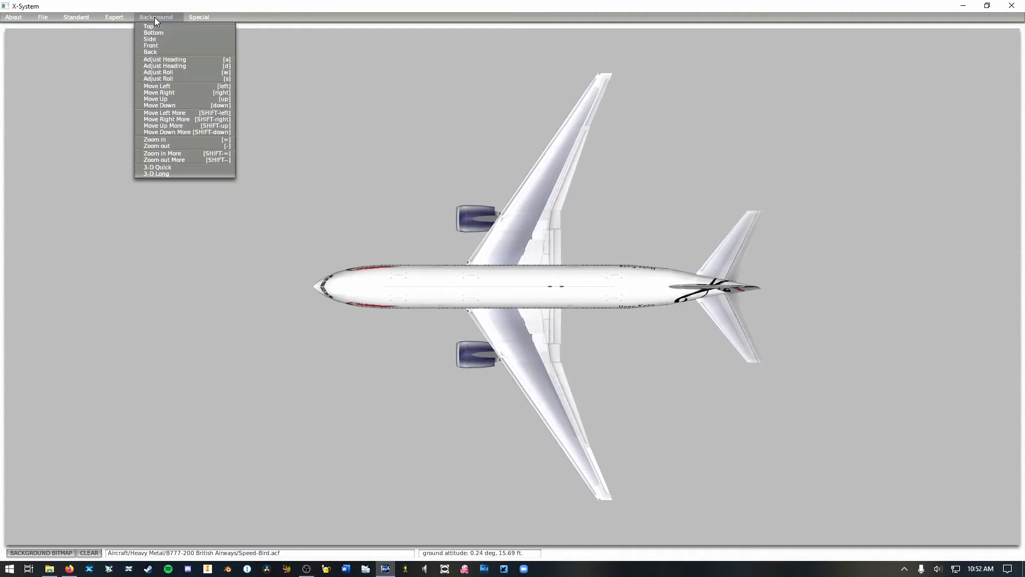
click(152, 47)
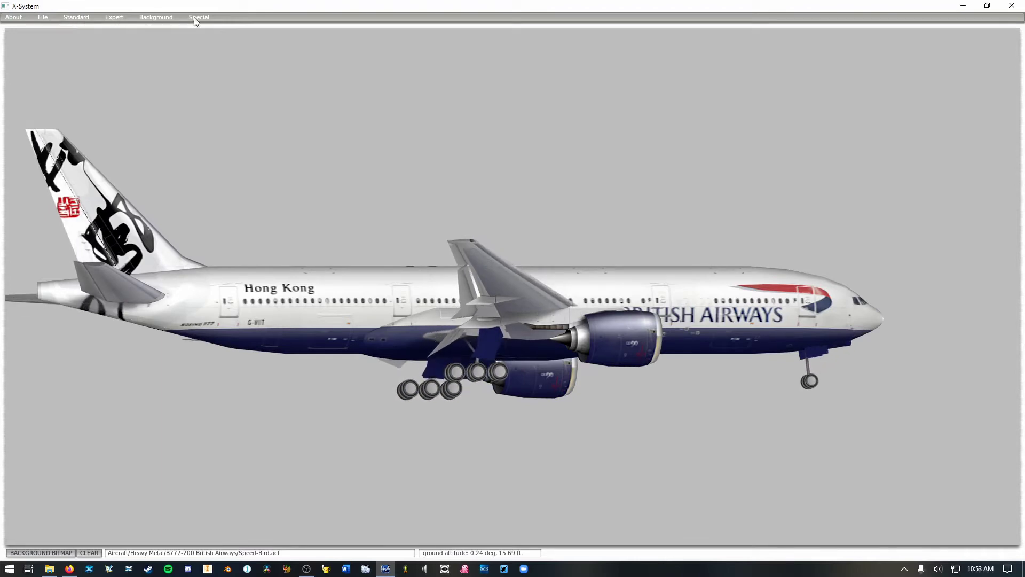
Look through the About, File, Standard and Expert menus, then switch the background to 3-D Quick.
click(18, 19)
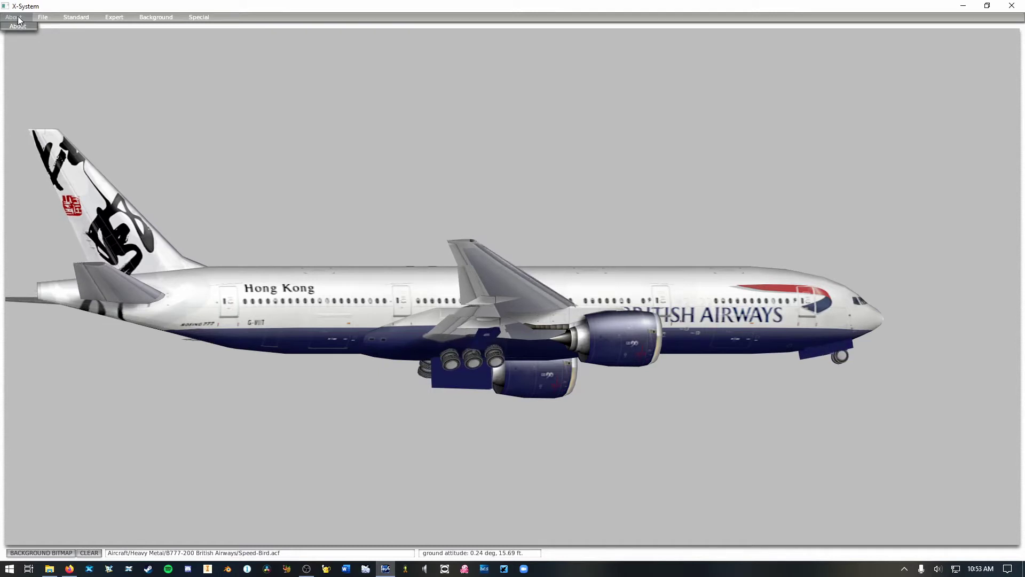
mouse_move(45, 19)
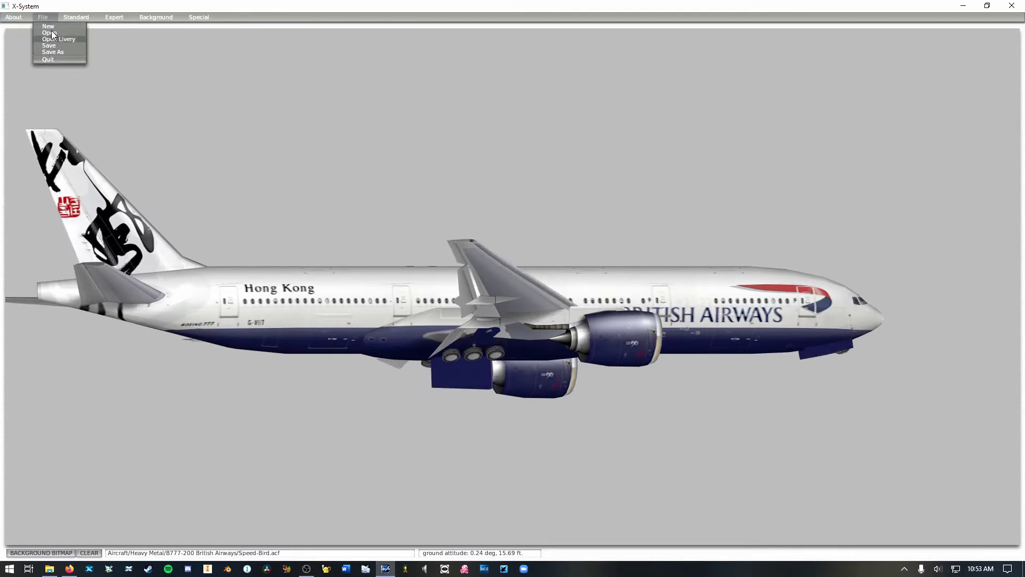
click(53, 17)
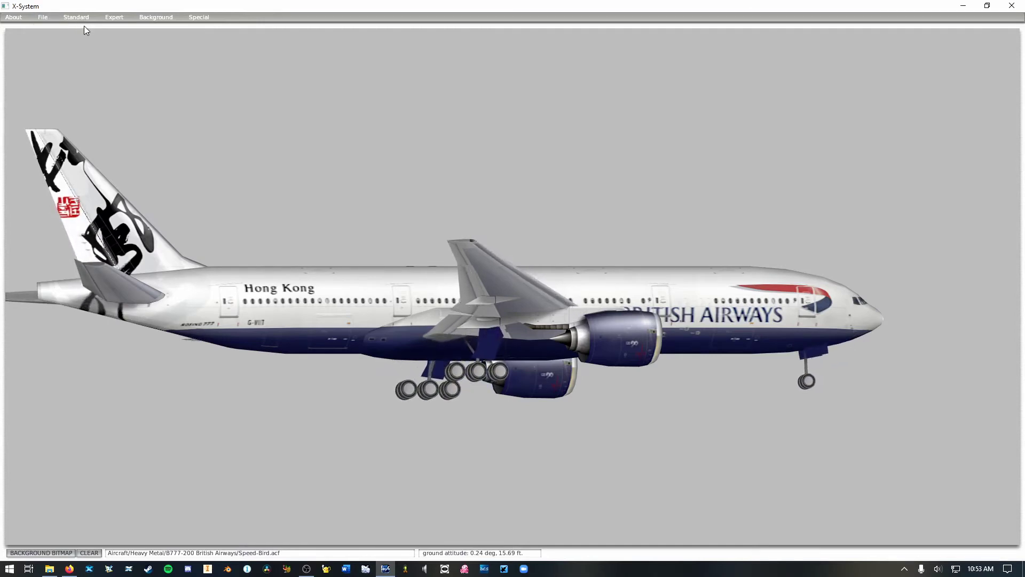
click(85, 17)
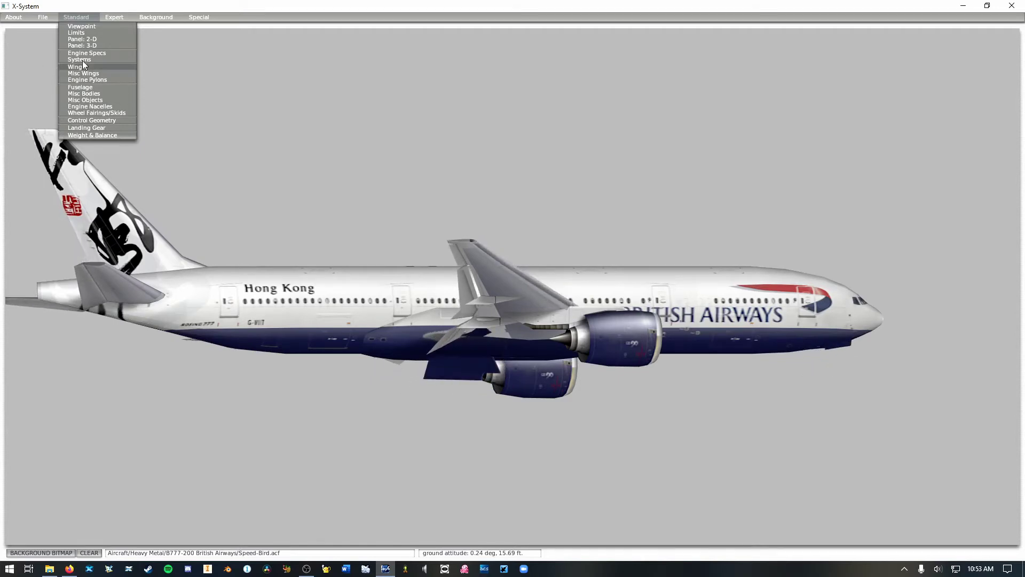
click(86, 19)
click(115, 18)
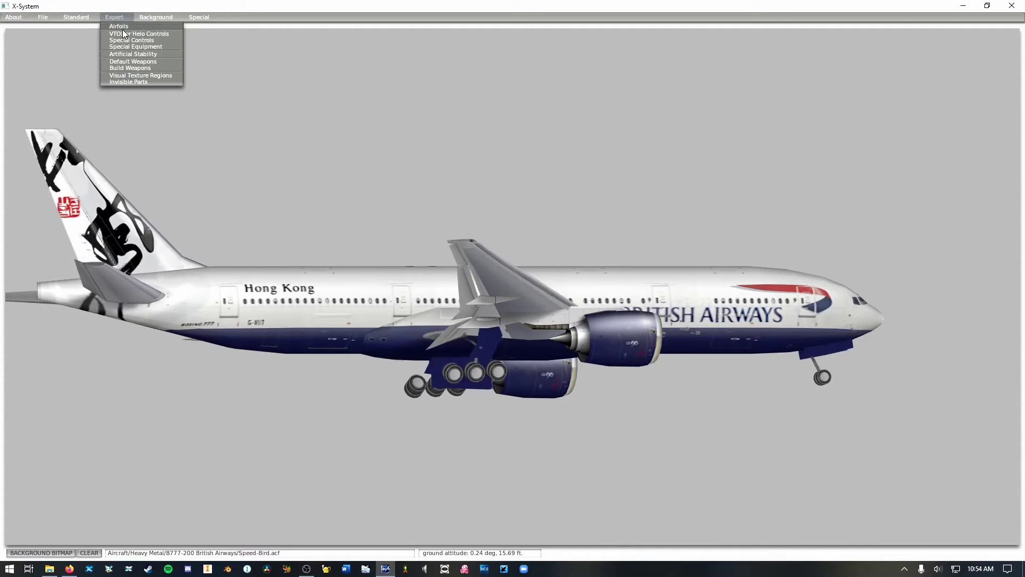
click(152, 18)
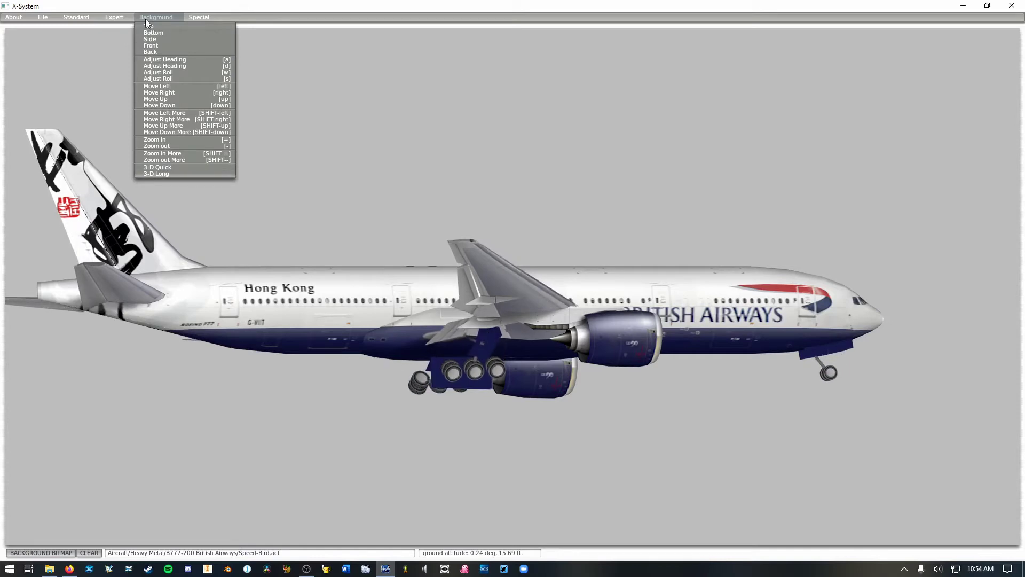
click(170, 169)
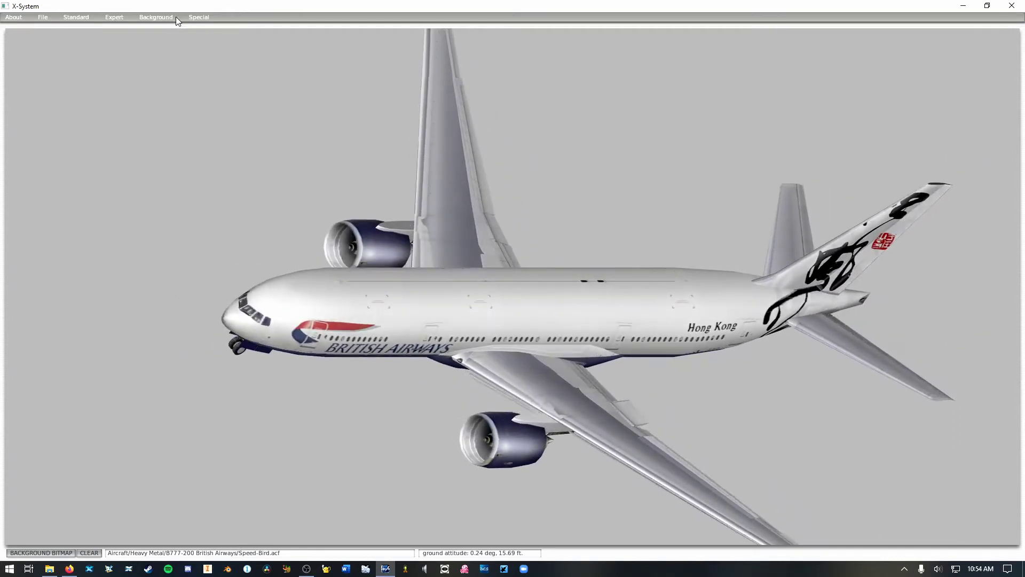
click(198, 18)
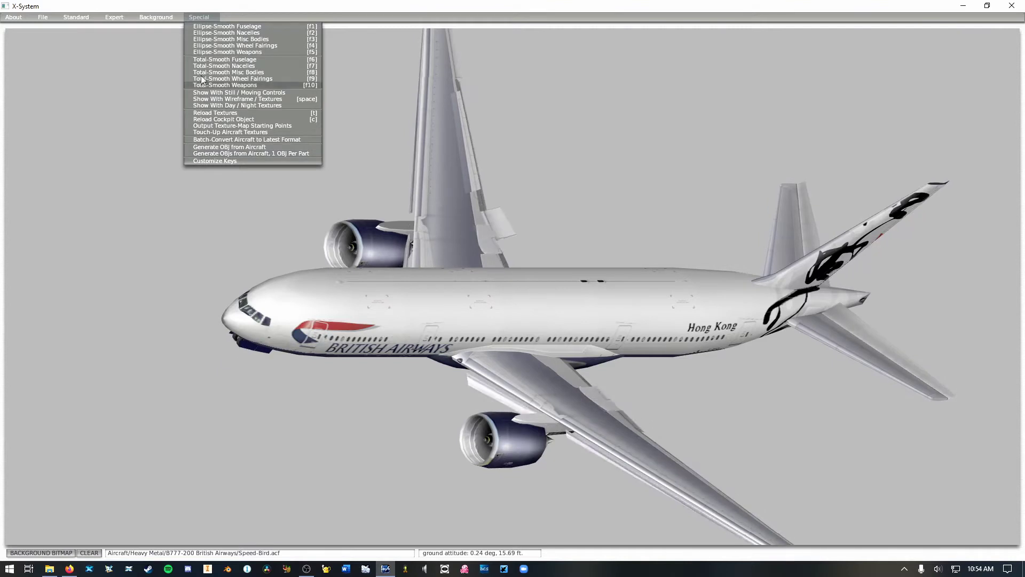
click(190, 16)
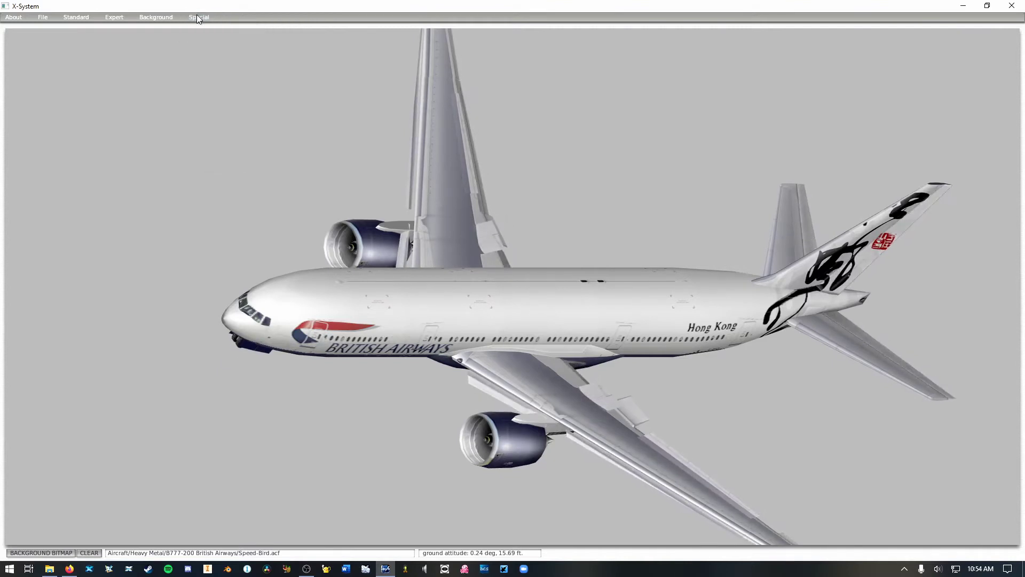
click(198, 18)
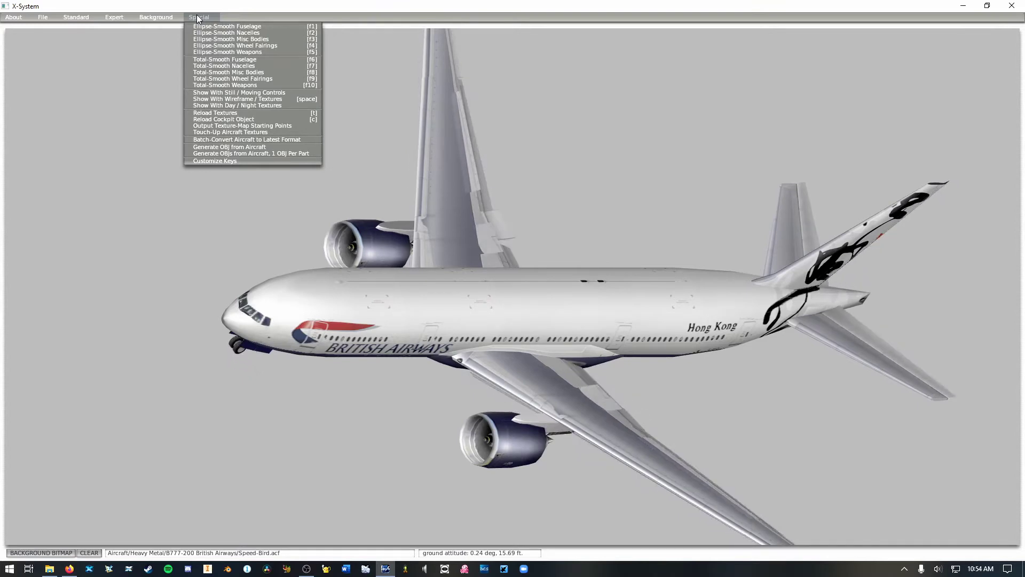
click(197, 19)
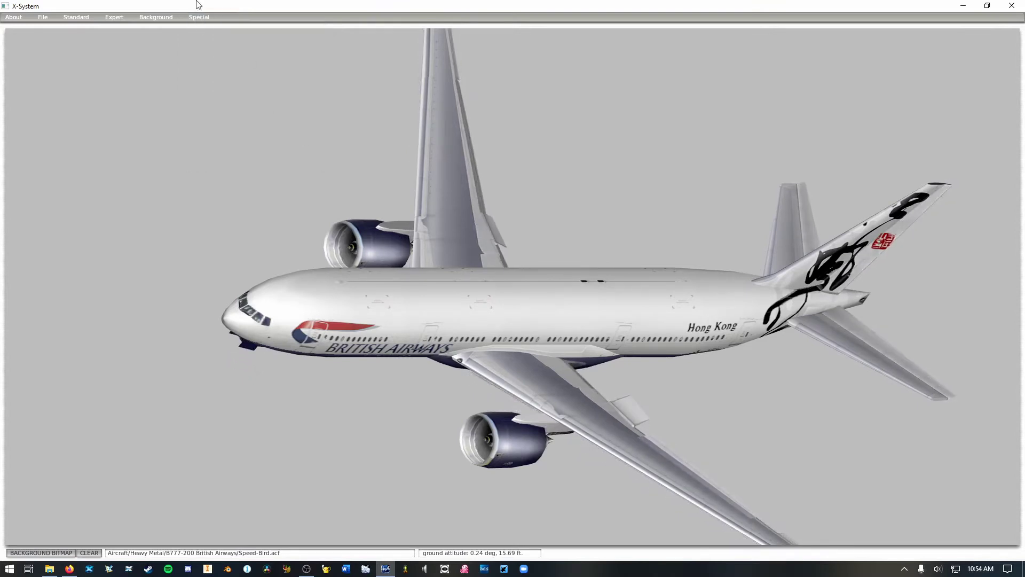
click(199, 19)
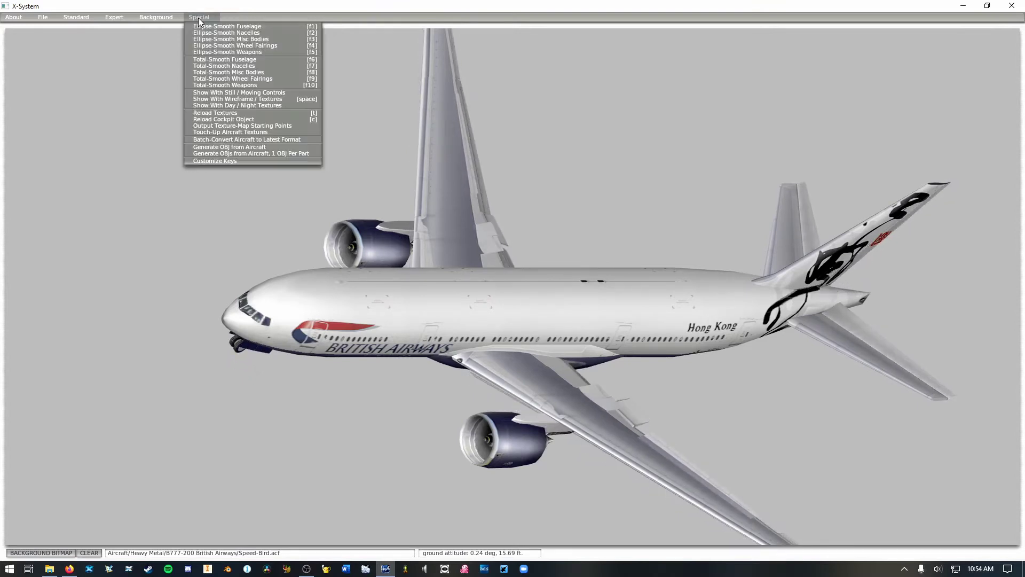
click(239, 94)
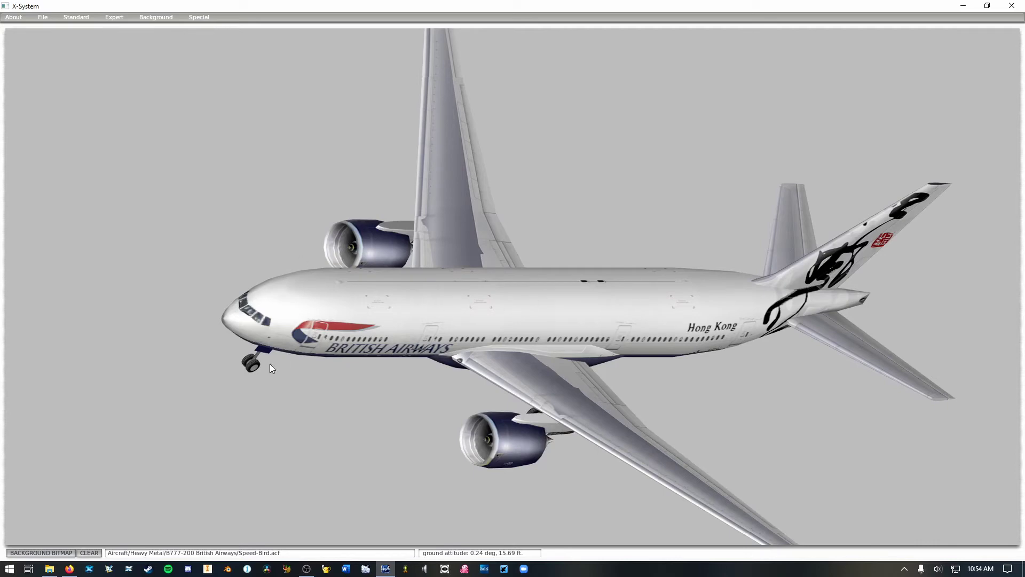
click(219, 75)
click(196, 17)
click(223, 91)
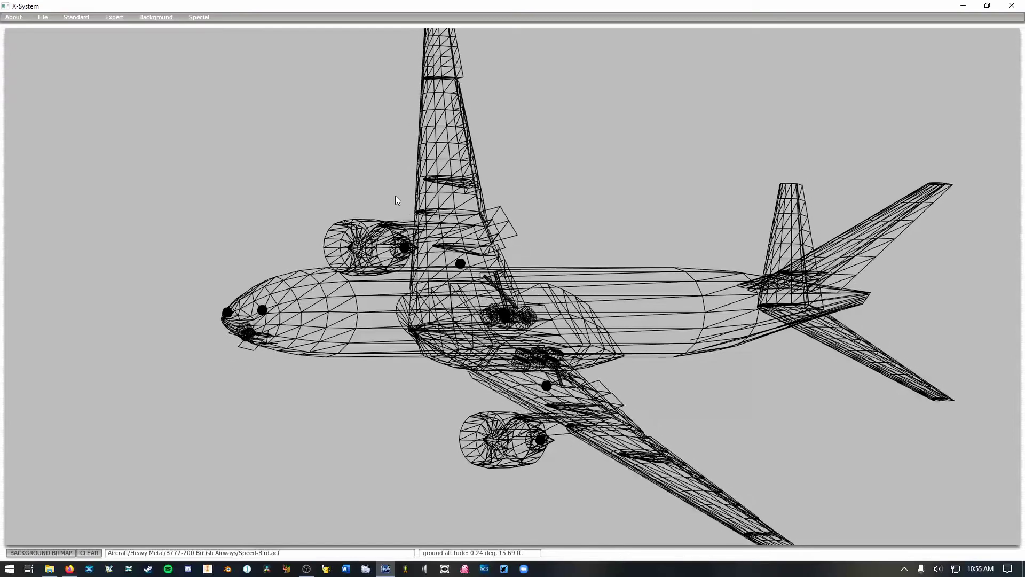
Open the Special display menu and close it again without changing anything.
click(203, 18)
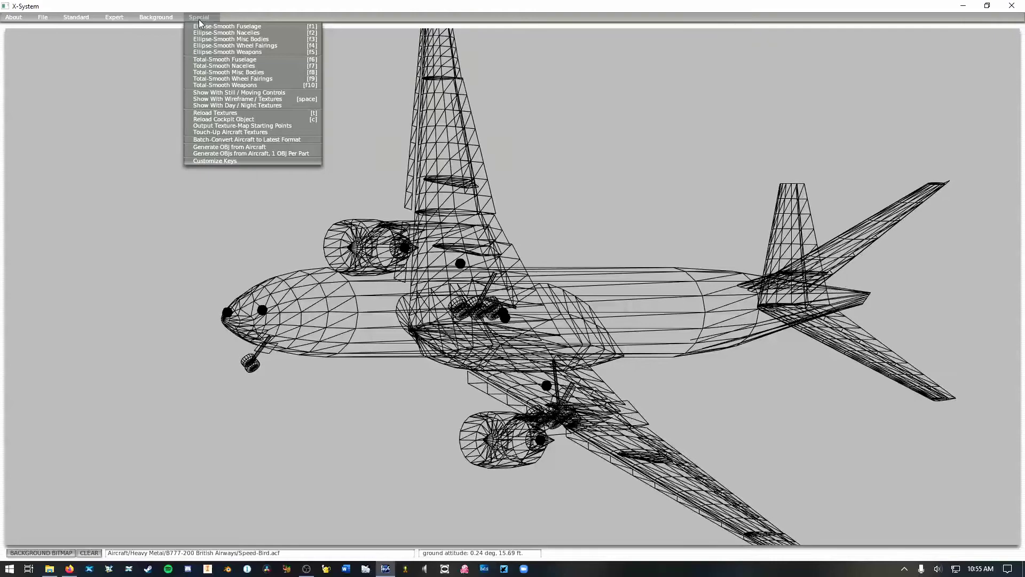
click(199, 18)
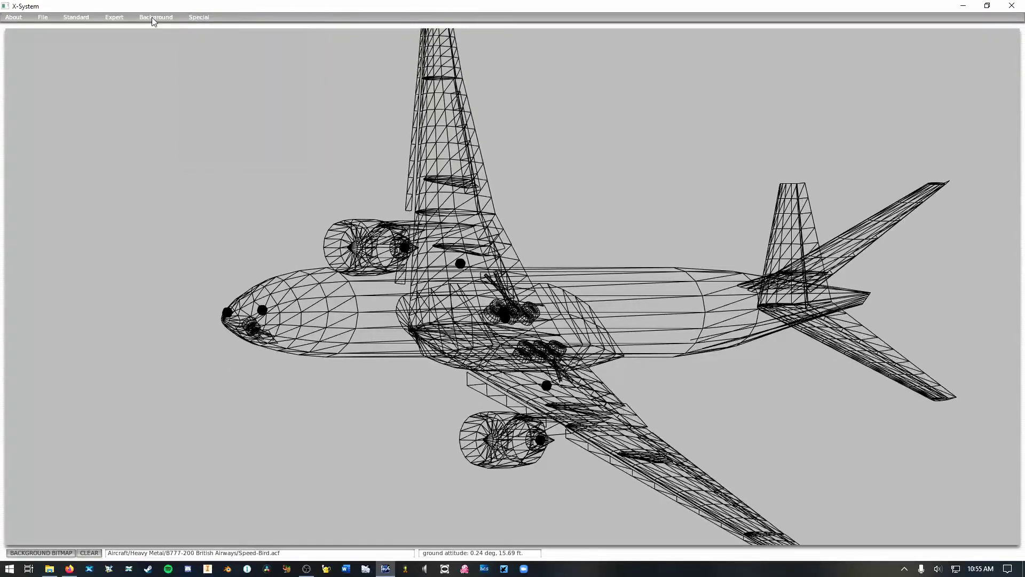
Browse the Standard and Expert aircraft settings menus, then reopen the Standard menu.
click(74, 18)
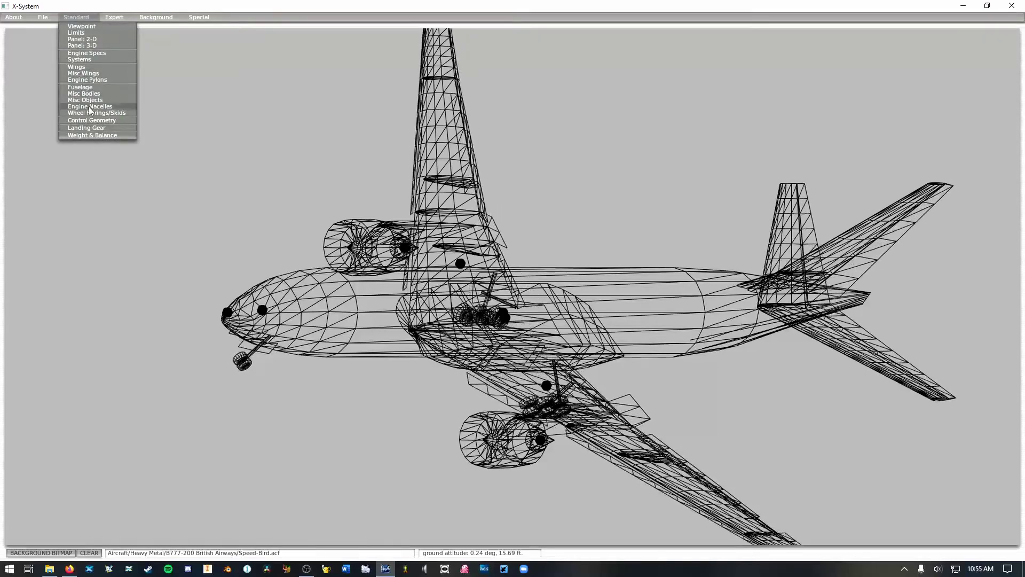
click(115, 21)
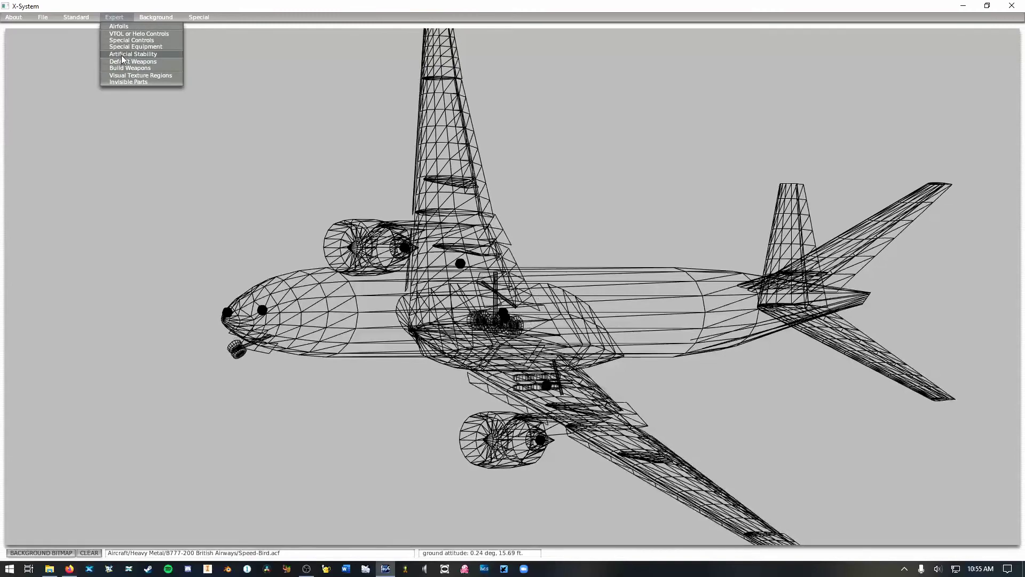
click(112, 20)
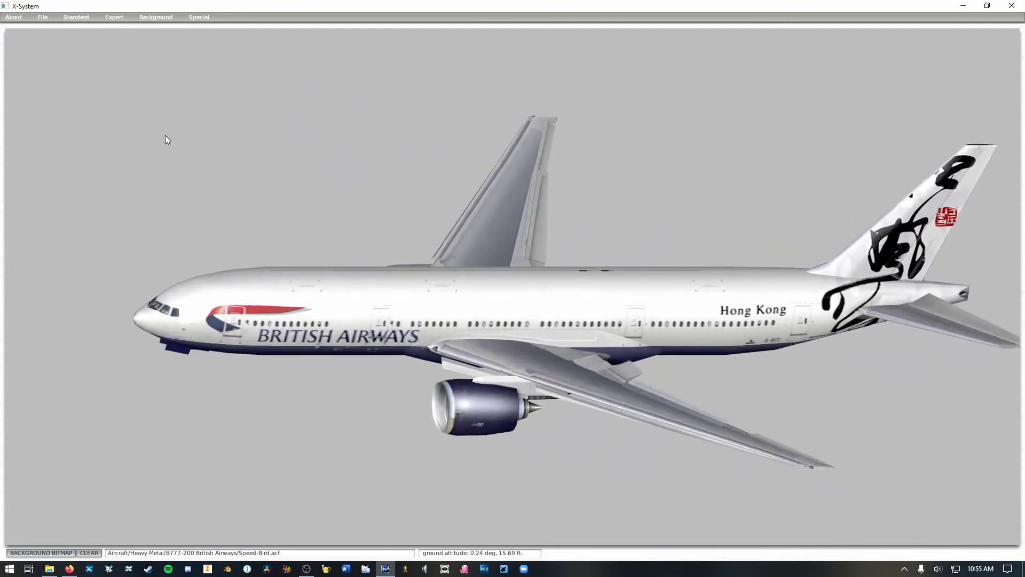
click(81, 18)
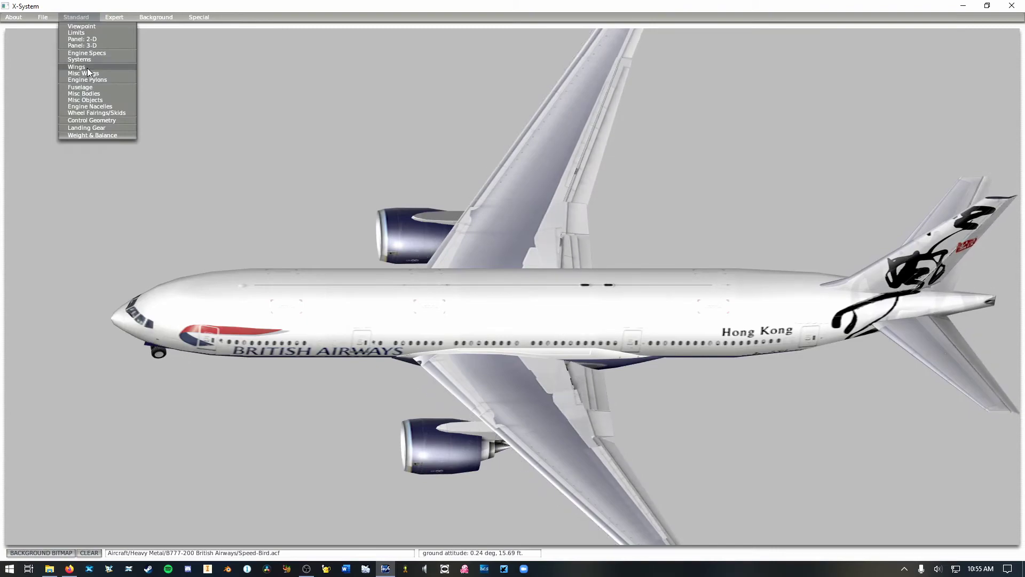
Open Engine Specs and show the Location tab for the two high-bypass jets.
click(87, 54)
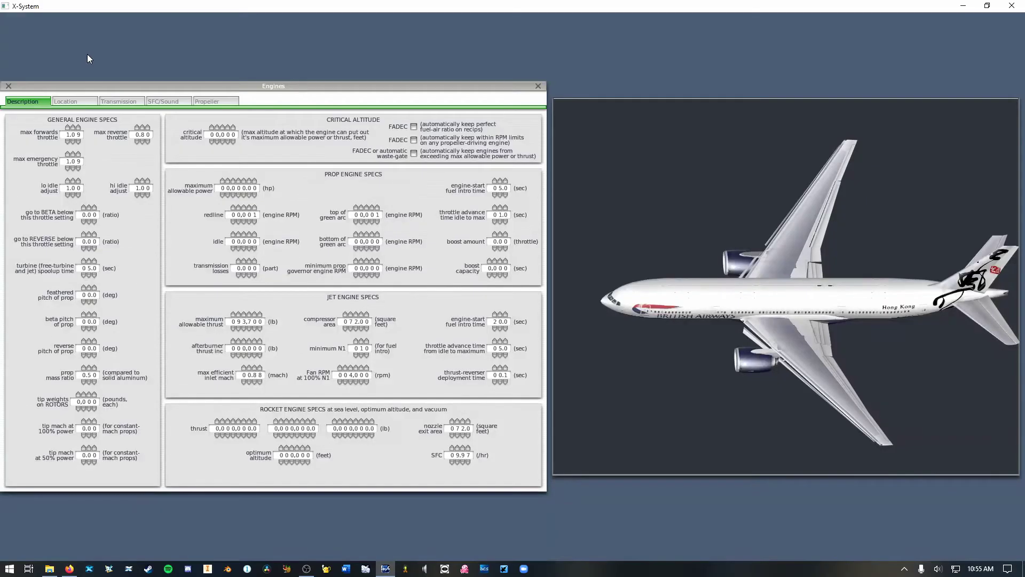
click(81, 100)
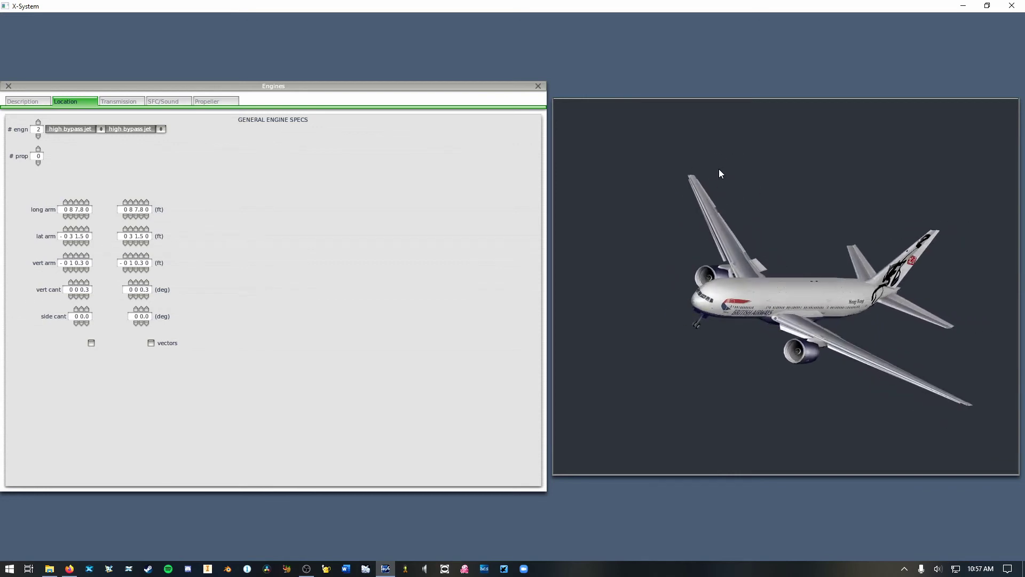
Close the Engines window to bring back the full-screen 3-D view of the 777.
scroll(680, 164, up, 3)
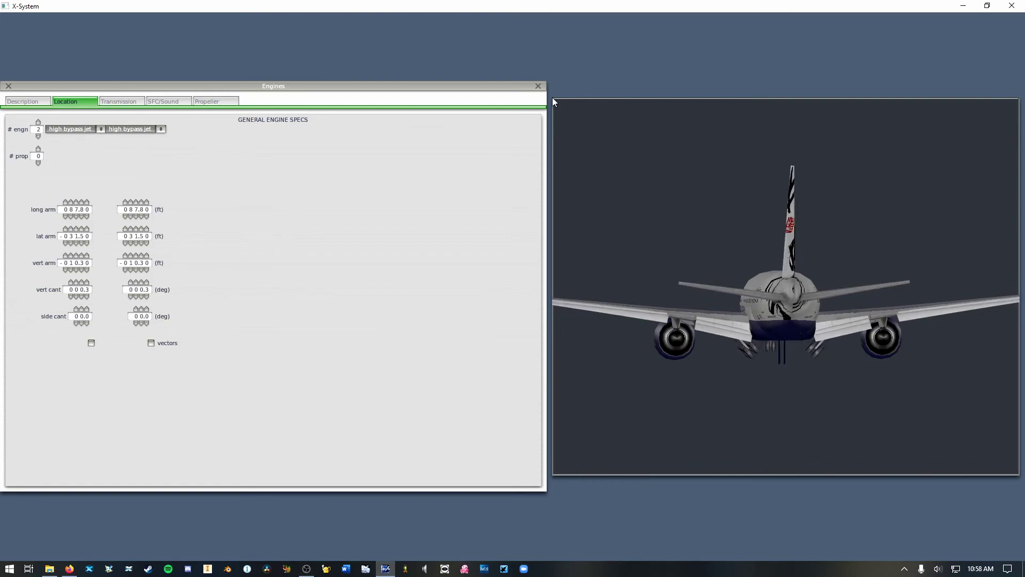
click(538, 85)
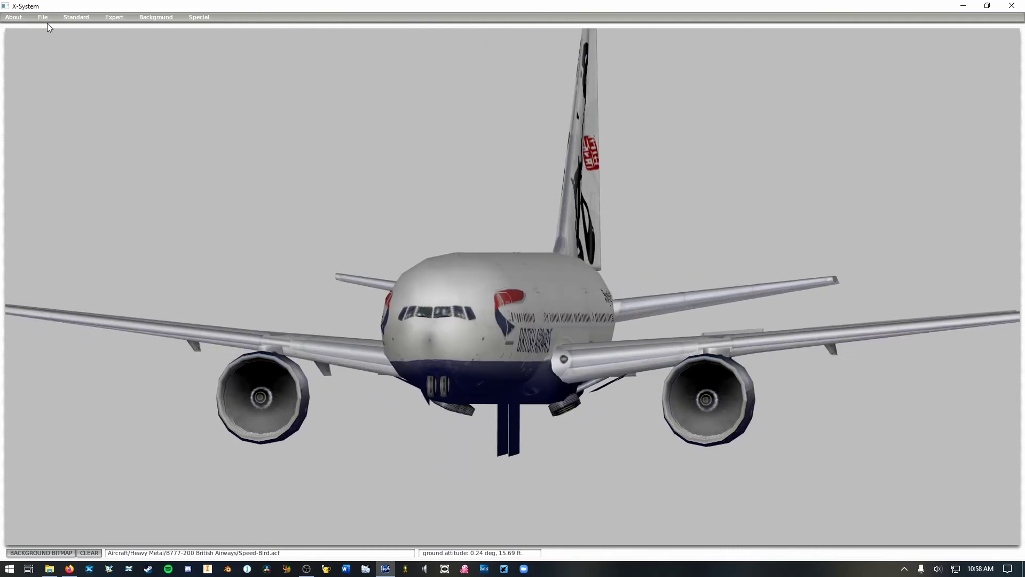
Replace the 777 with a new Untitled.acf aircraft, then bring up the Open dialog.
click(44, 18)
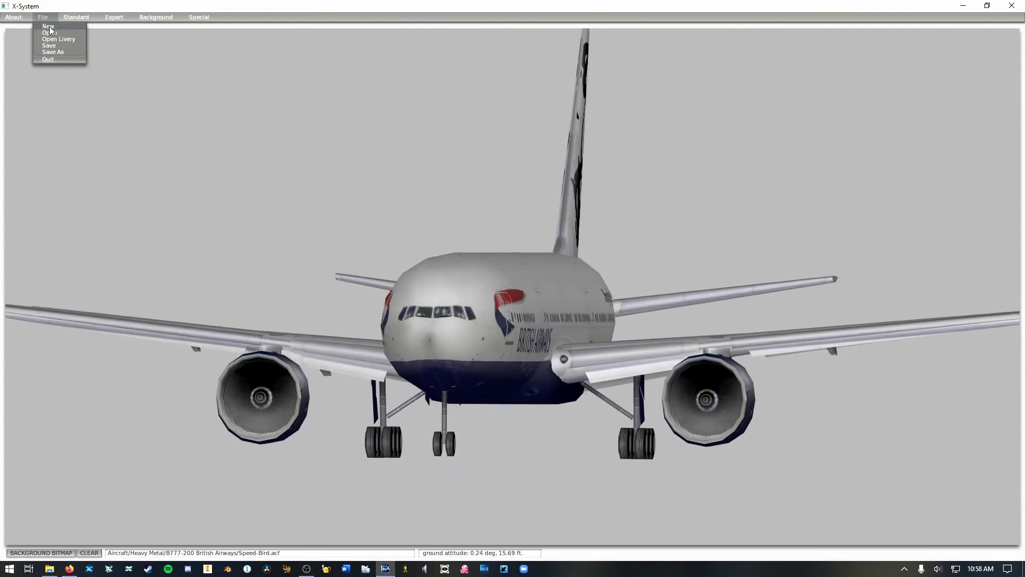
click(49, 27)
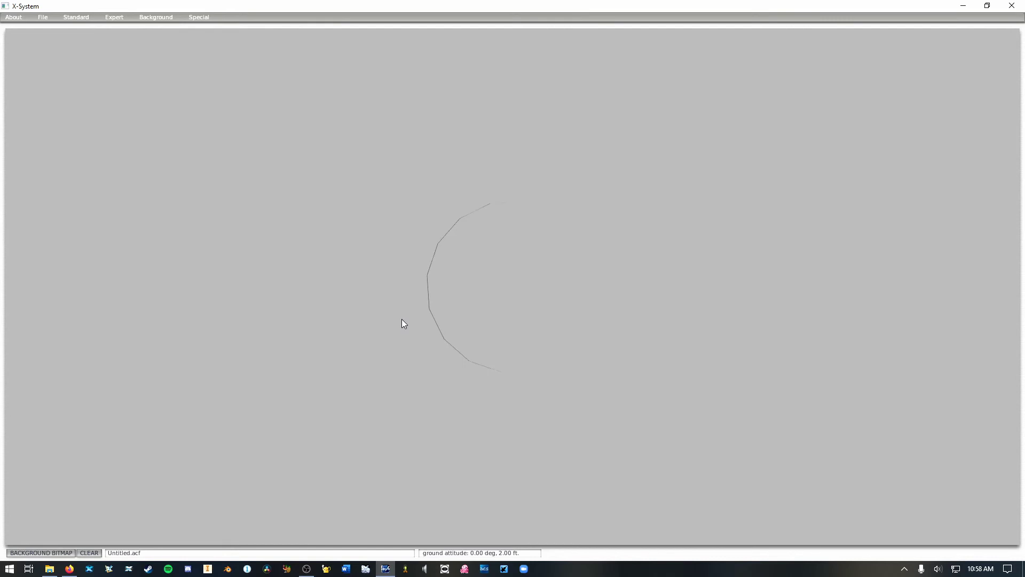
click(46, 18)
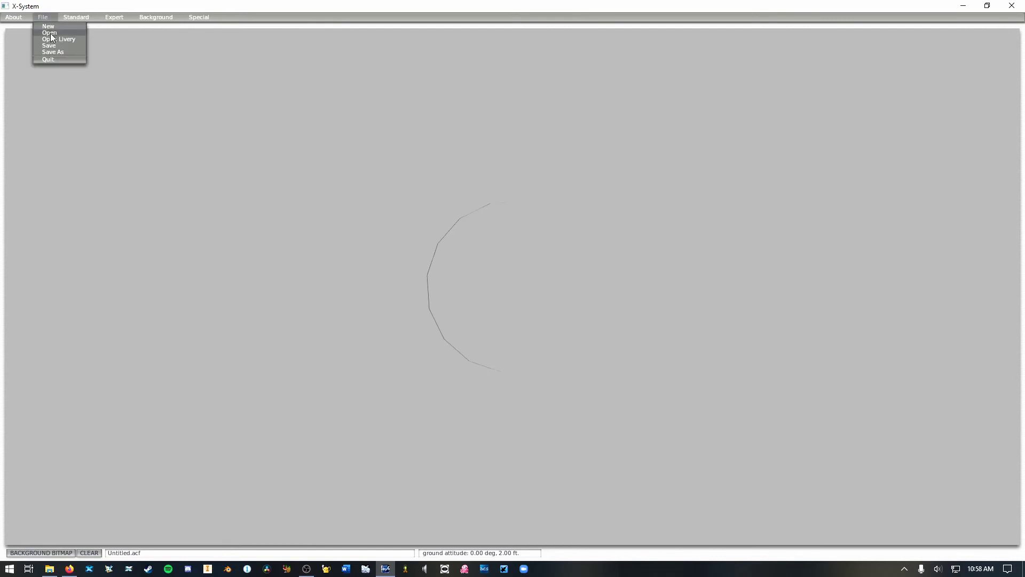
click(50, 33)
Load my plane.acf from Aircraft/MY designs/My first aircraft and turn the view around its fuselage tube.
double_click(405, 288)
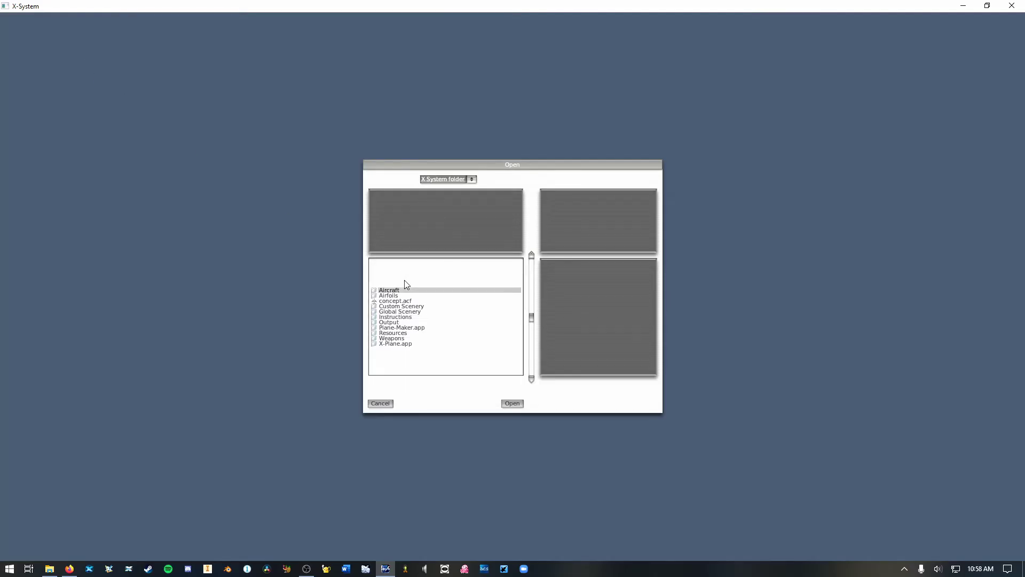
double_click(396, 344)
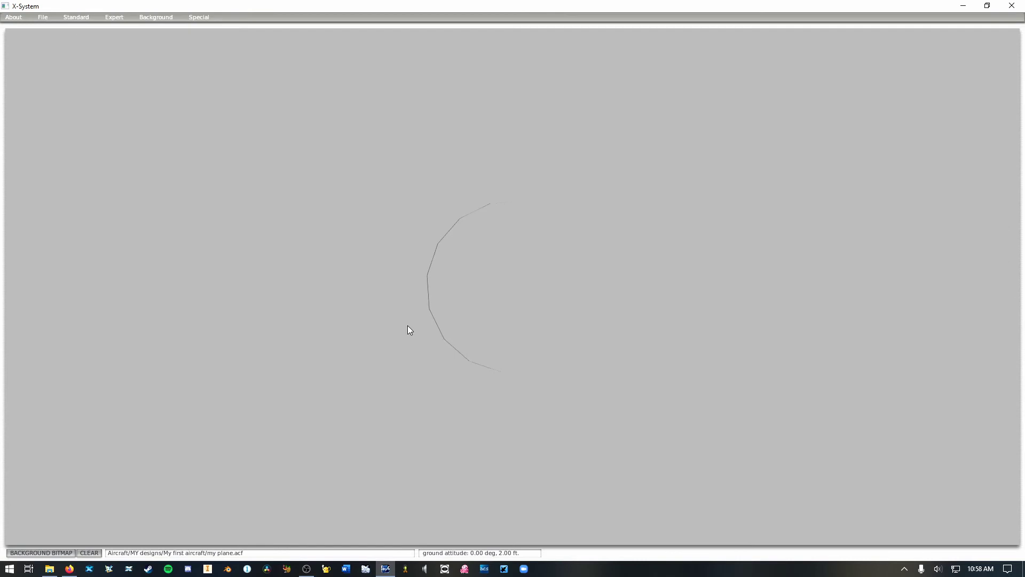
key(Right)
key(Right)
key(Right)
key(Right)
key(Right)
key(Right)
key(Right)
key(Right)
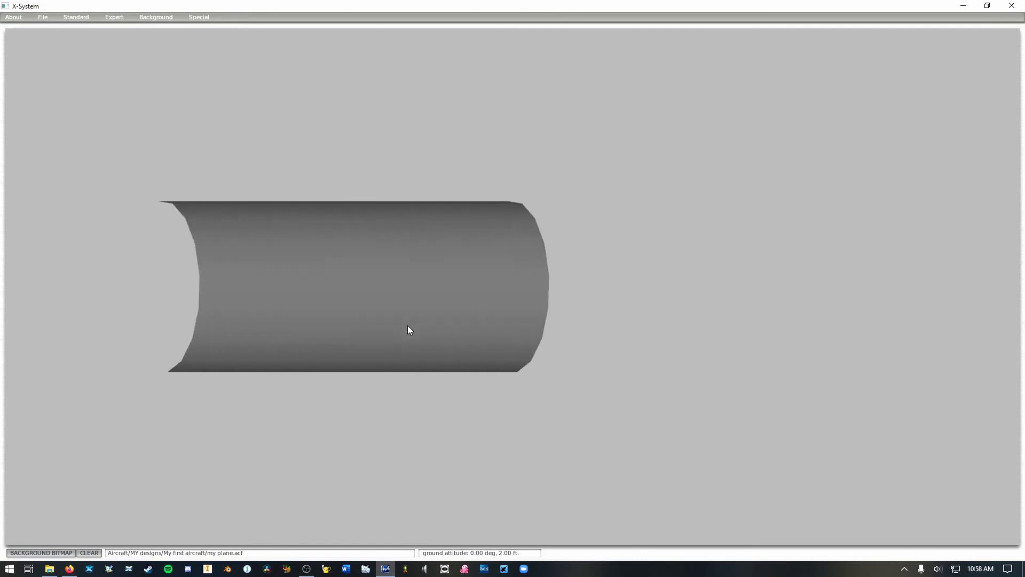
key(Right)
key(Right)
key(Right)
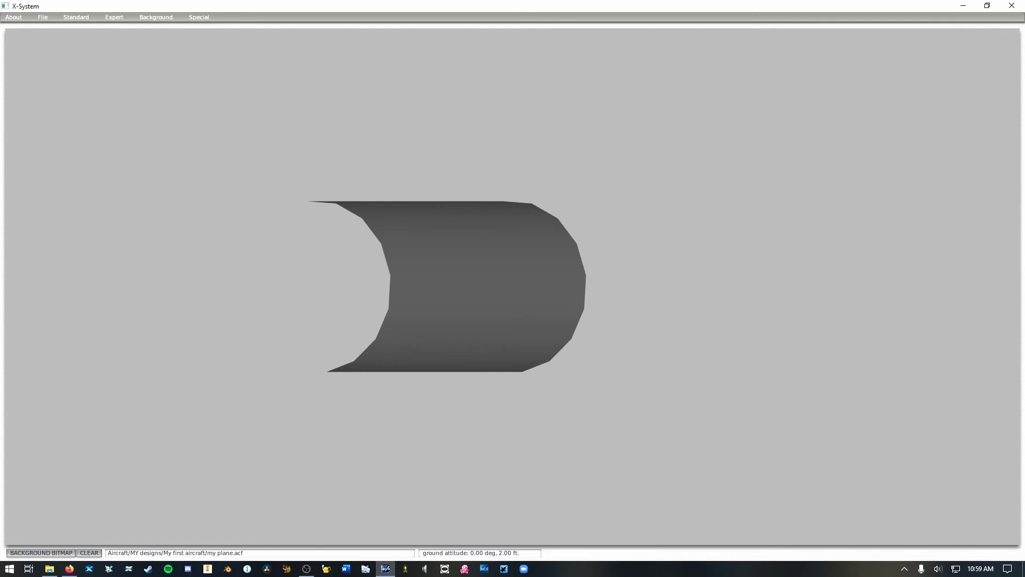
Set the aircraft's Vne to 151 knots in the Standard > Viewpoint window.
click(85, 18)
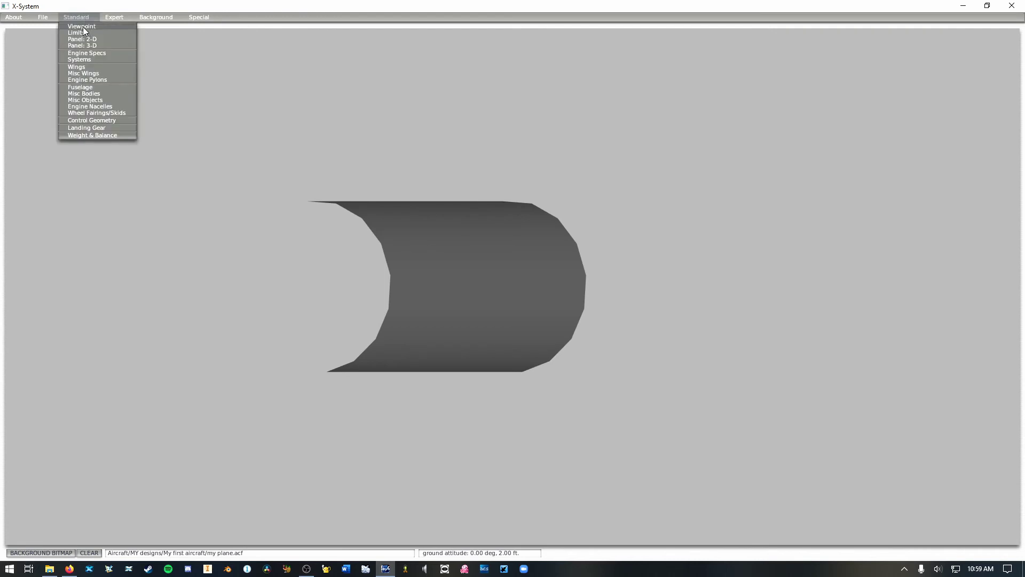
click(83, 26)
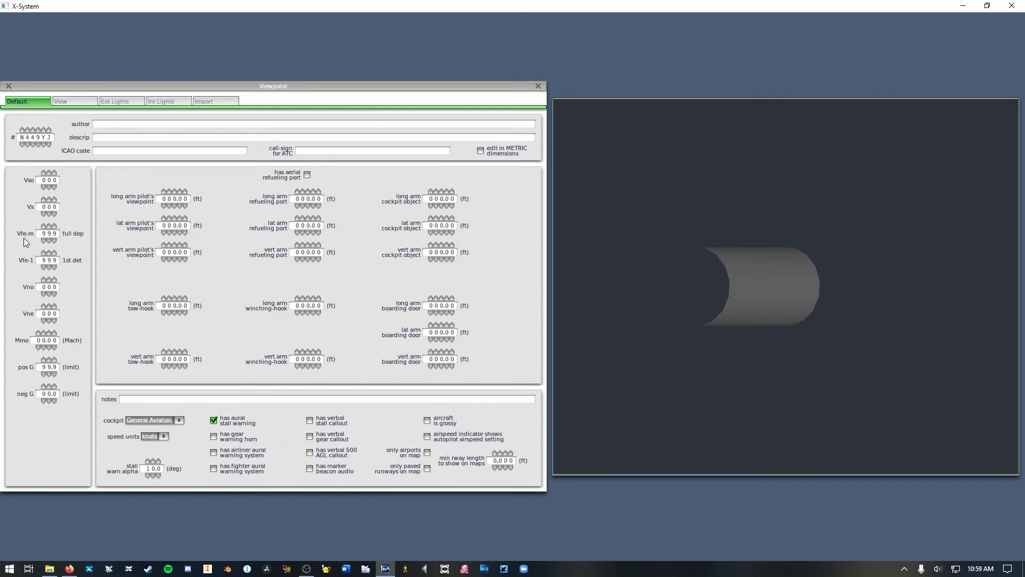
click(8, 86)
click(66, 18)
click(76, 25)
click(43, 314)
click(43, 307)
click(55, 307)
click(49, 307)
click(49, 306)
click(49, 307)
click(49, 306)
click(50, 307)
Close the Viewpoint window and save, dismissing the zero empty weight warning.
click(539, 86)
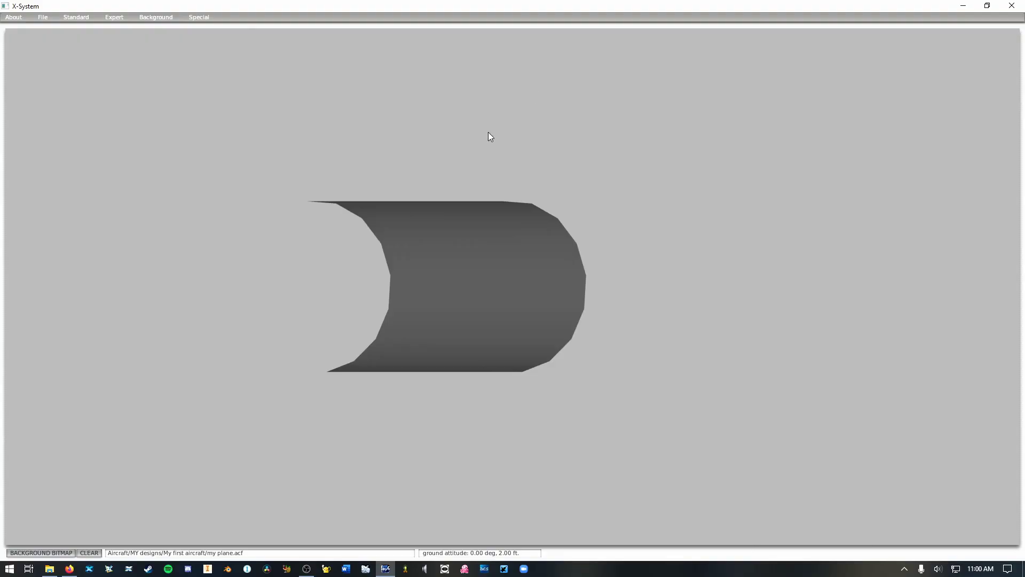
key(ctrl+s)
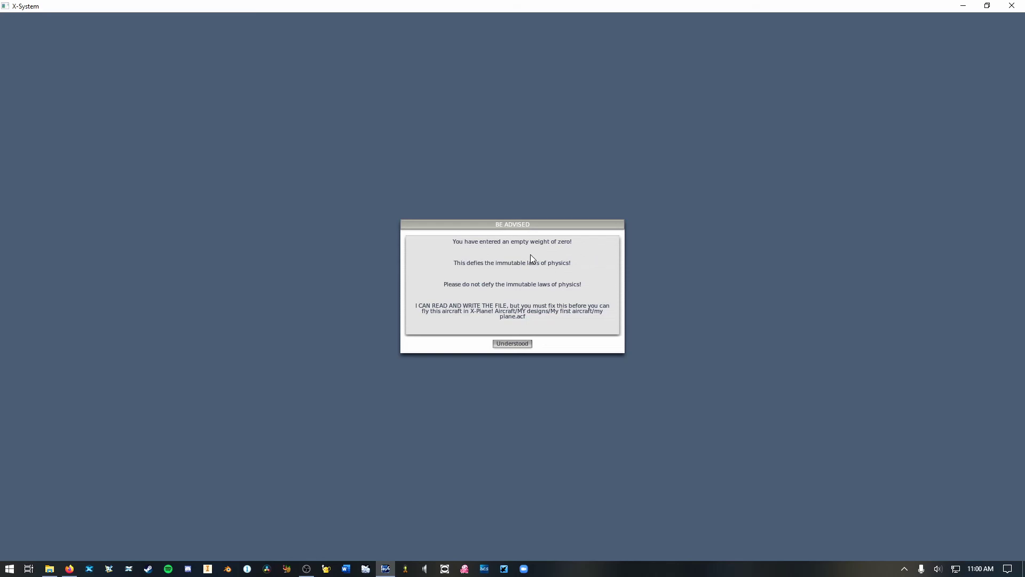
click(517, 344)
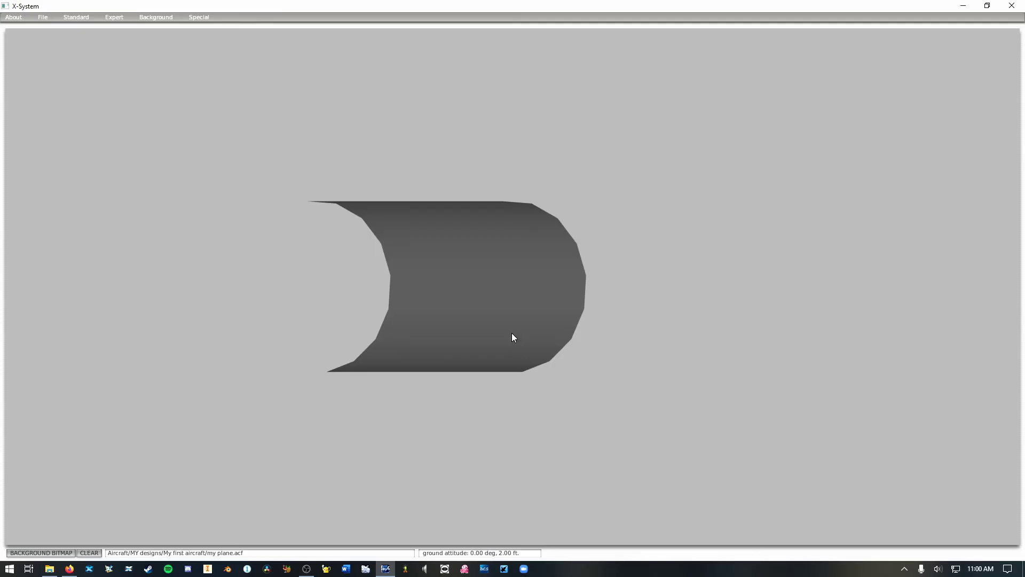
Raise the empty weight to 1,000 lb in Weight & Balance, then close it.
click(75, 18)
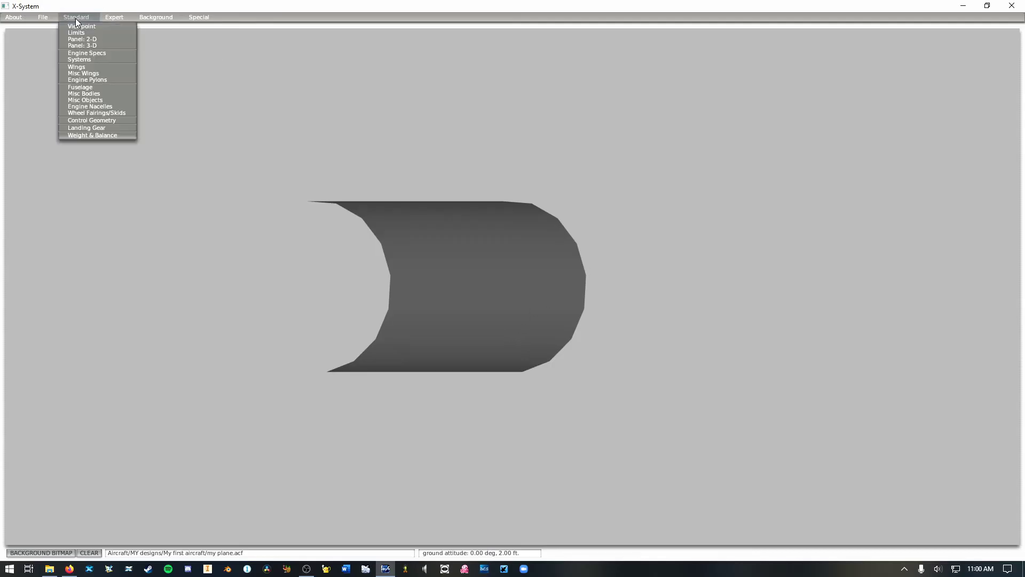
click(100, 135)
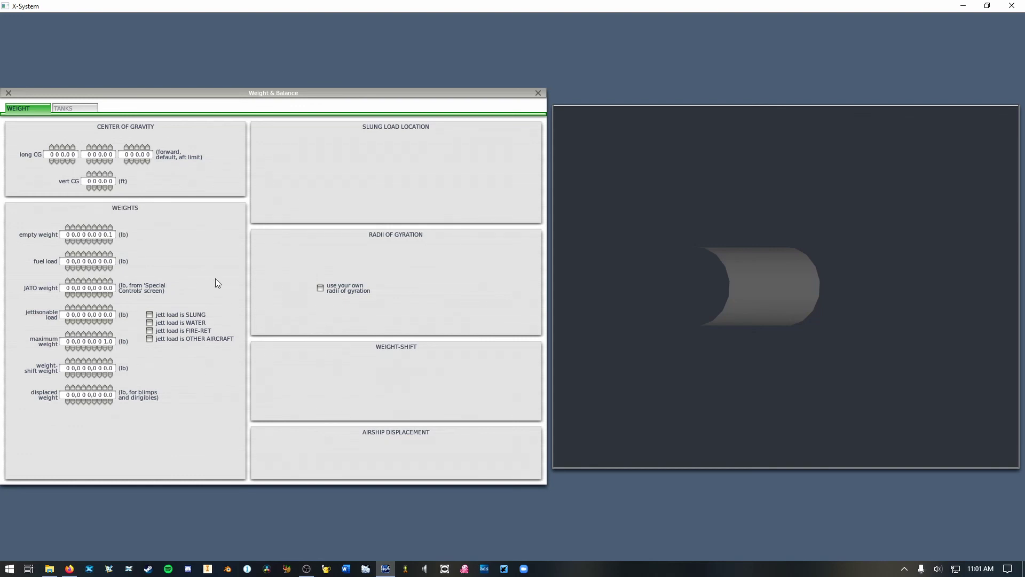
click(89, 227)
click(9, 93)
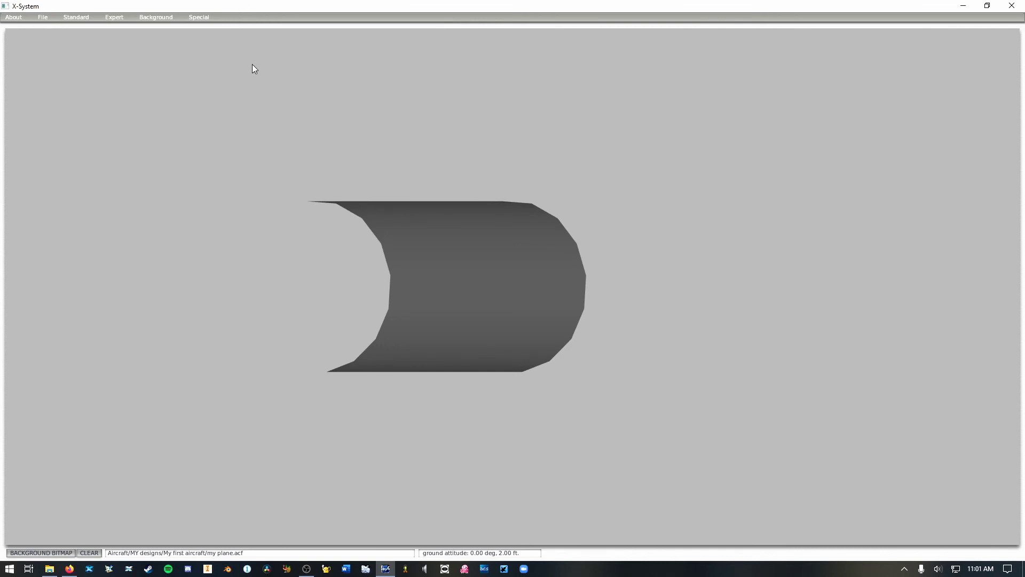
Rotate the view around the grey fuselage tube until it is seen side-on.
key(Right)
key(Right)
key(Right)
key(Right)
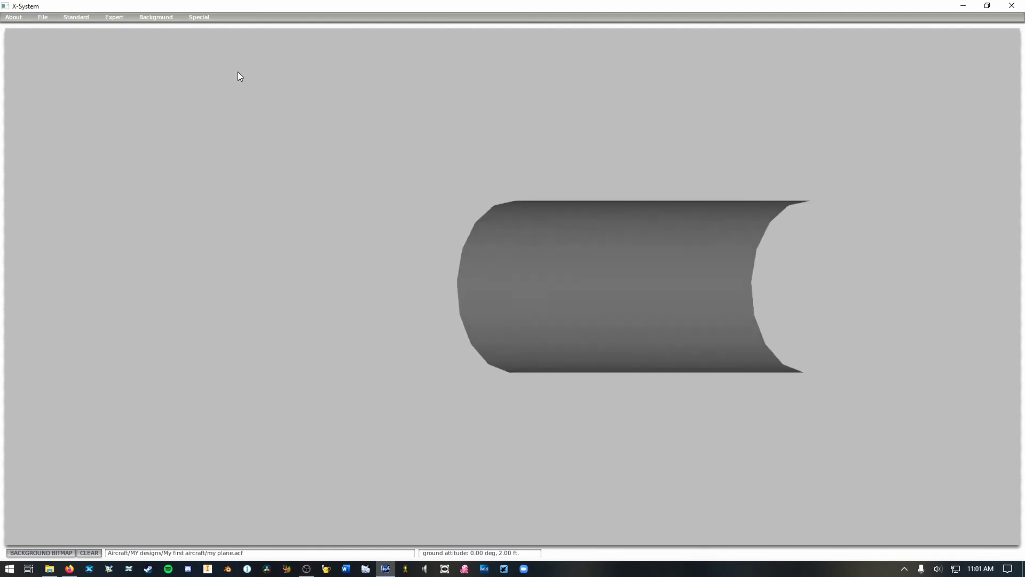
key(Right)
key(Right)
key(Right)
key(Right)
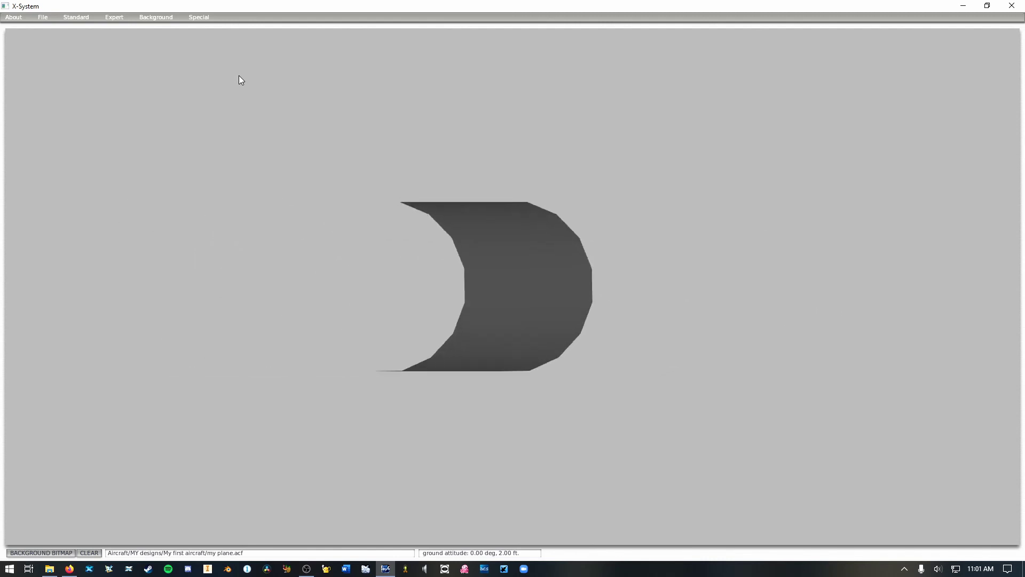
key(Right)
key(Right)
key(Right)
key(Right)
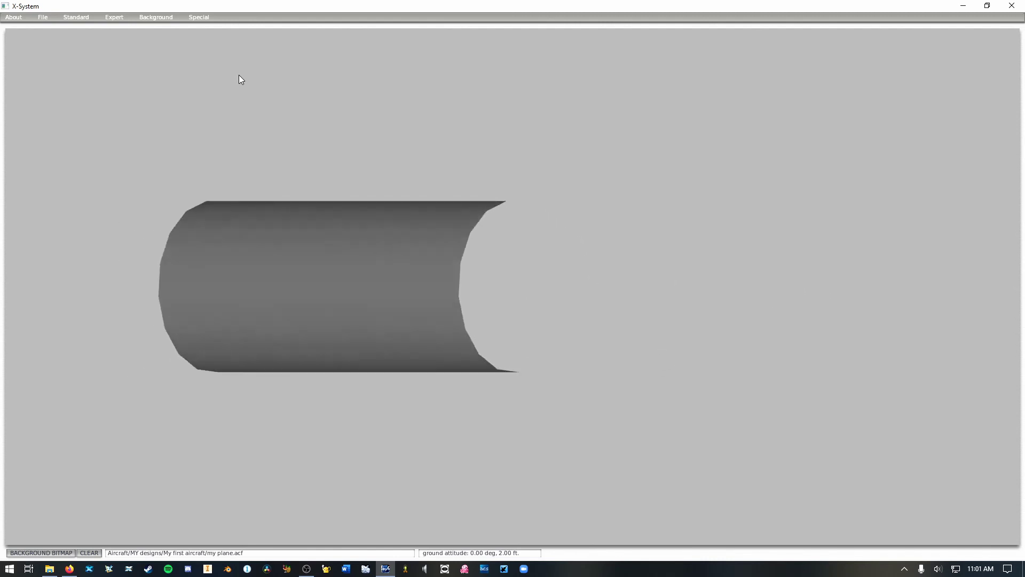
key(Right)
key(Right)
key(Right)
key(Right)
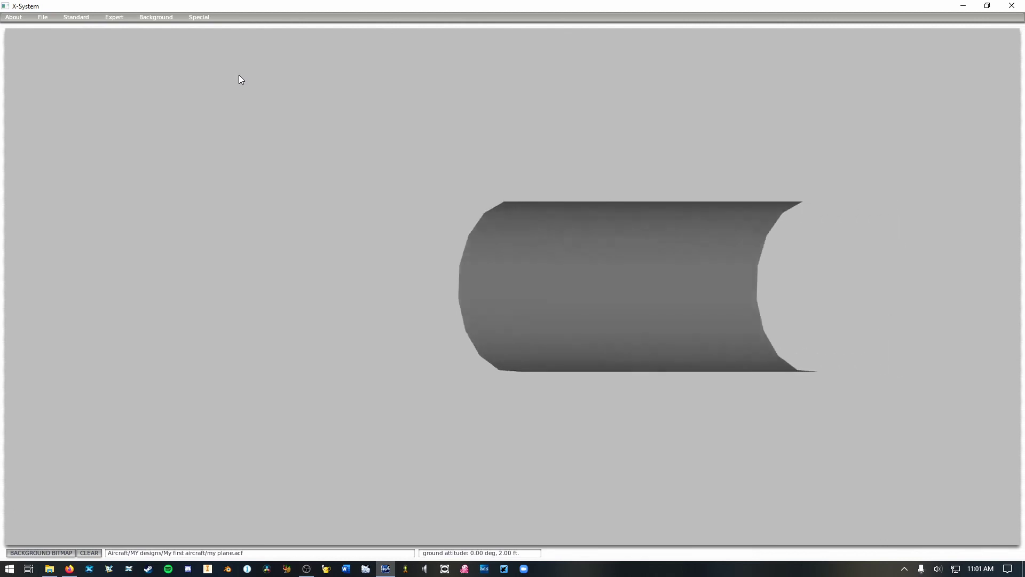
key(Right)
key(Right)
key(Right)
key(Right)
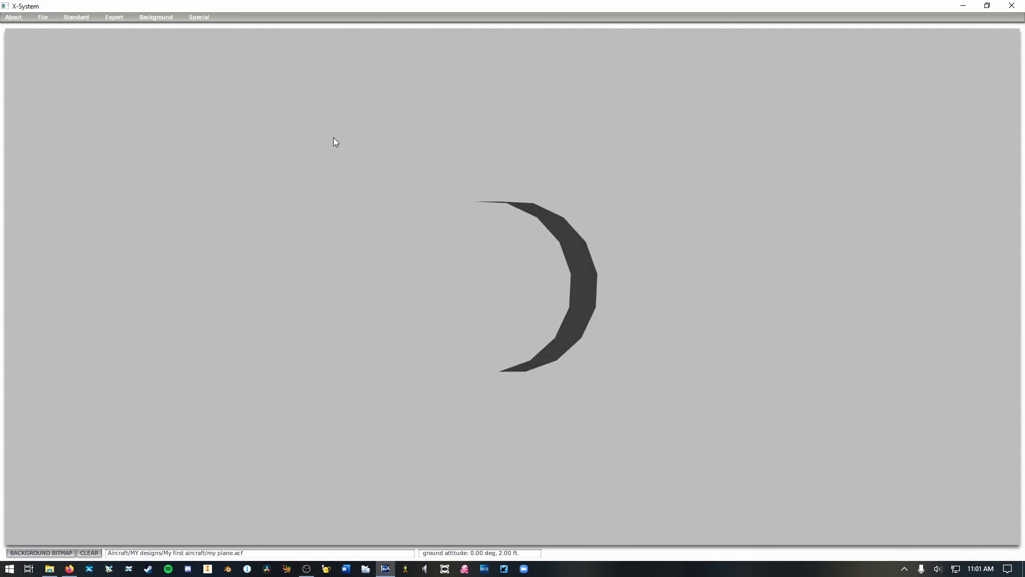
key(Right)
key(Right)
key(Right)
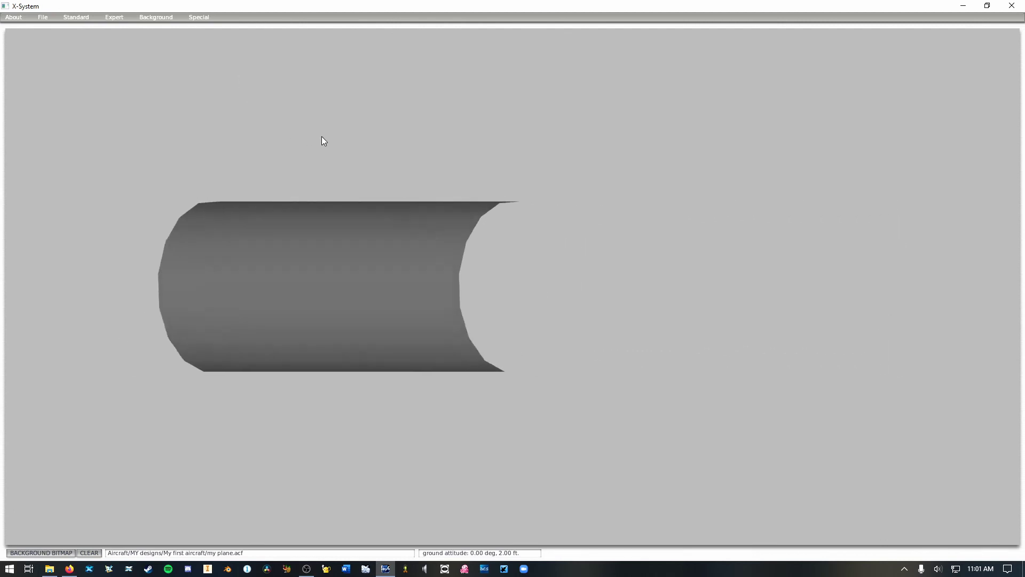